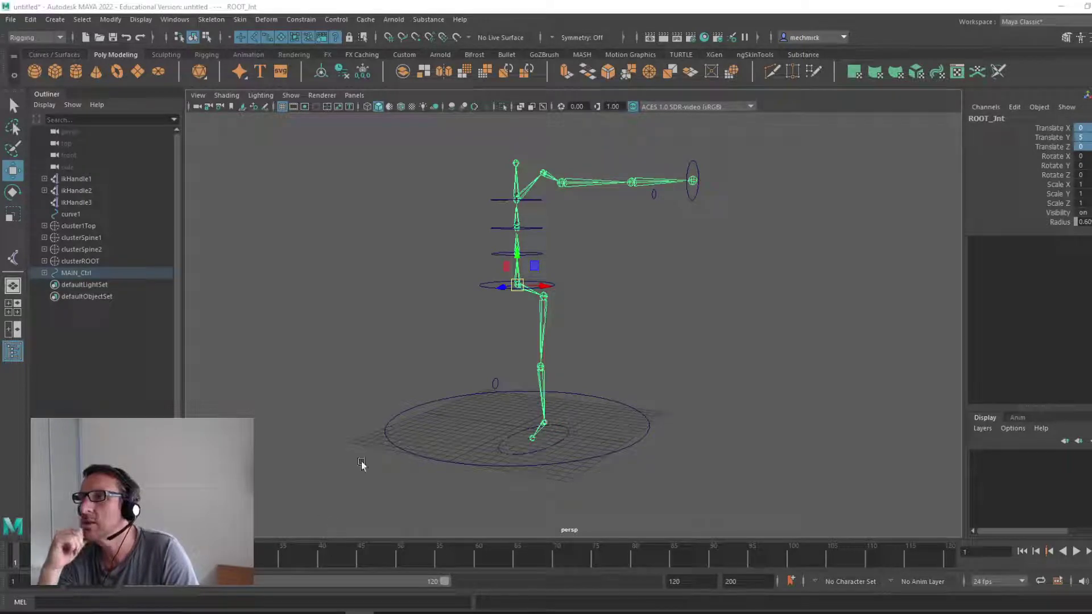
Step: Nudge Spine_Ctrl2 slightly, then test-scale MAIN_Ctrl down and undo it back to full size
{"action": "left_click", "coordinate": [493, 229]}
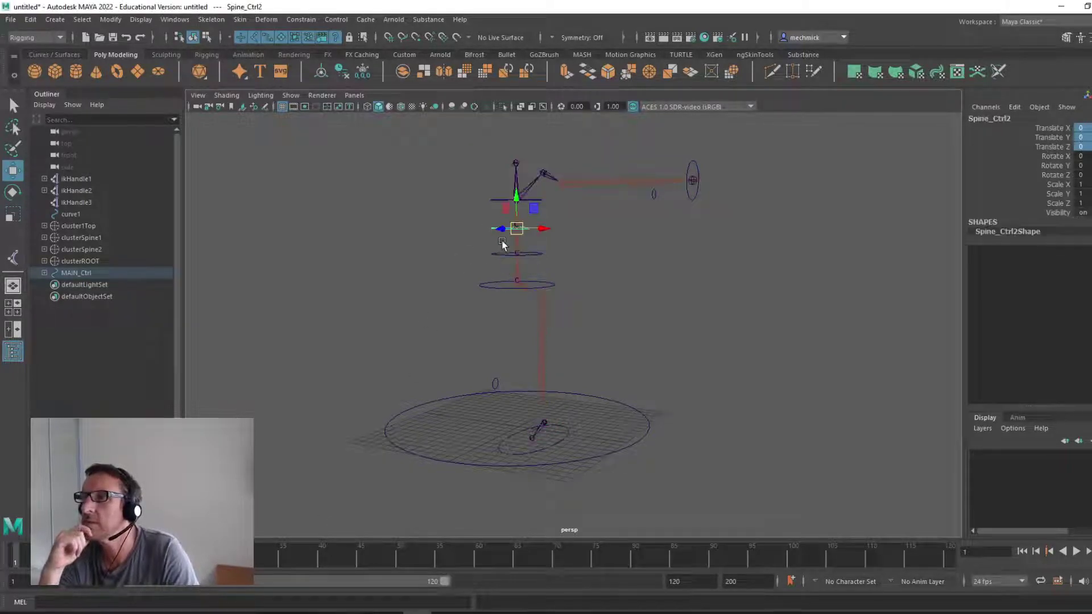
{"action": "left_click_drag", "start_coordinate": [516, 230], "coordinate": [518, 239]}
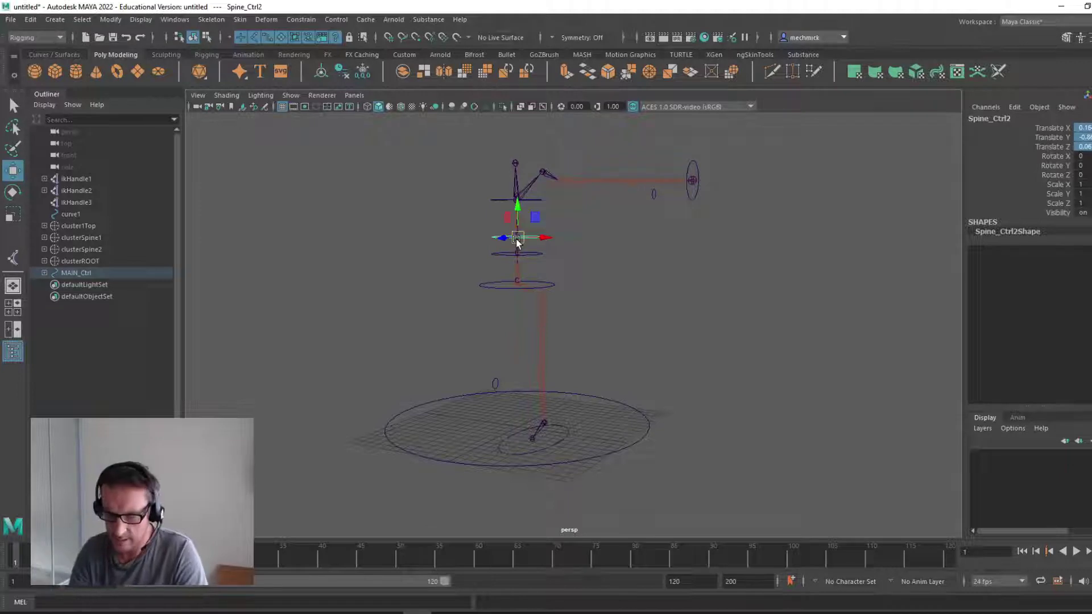
{"action": "left_click", "coordinate": [456, 461]}
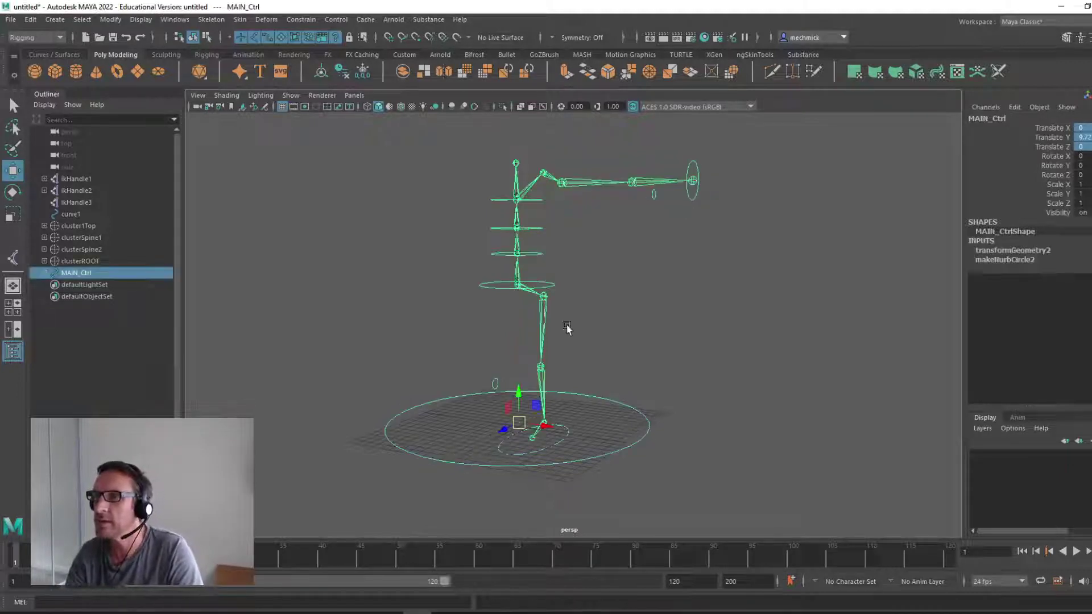
{"action": "key", "text": "r"}
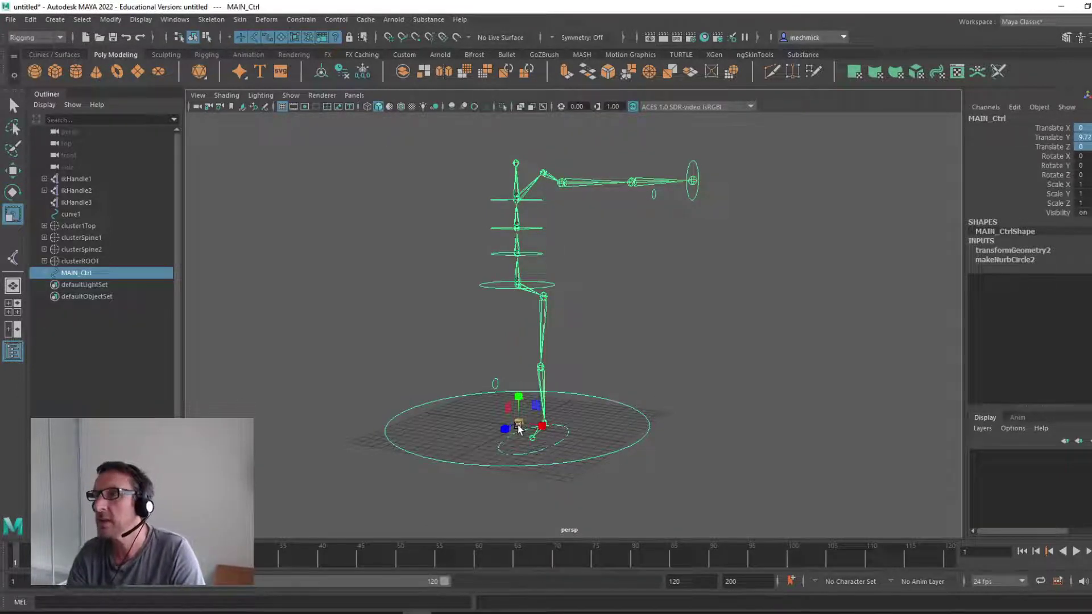
{"action": "left_click_drag", "start_coordinate": [519, 427], "coordinate": [271, 459]}
{"action": "key", "text": "ctrl+z"}
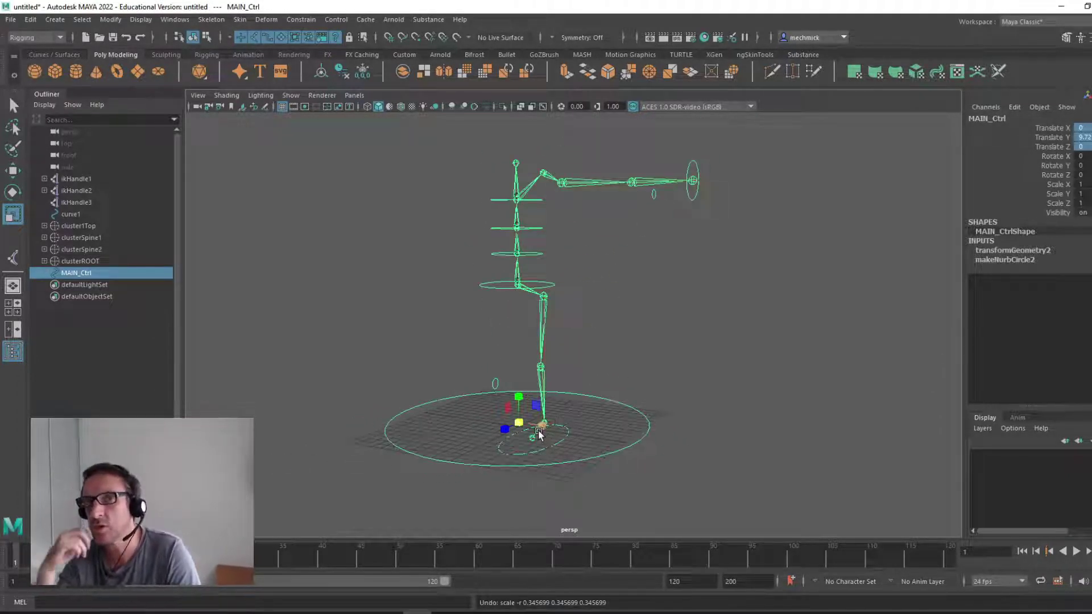
Step: Select Foot_Ctrl and bring the camera in close on the left foot
{"action": "left_click", "coordinate": [555, 445]}
{"action": "middle_click_drag", "start_coordinate": [526, 473], "coordinate": [519, 411], "text": "alt"}
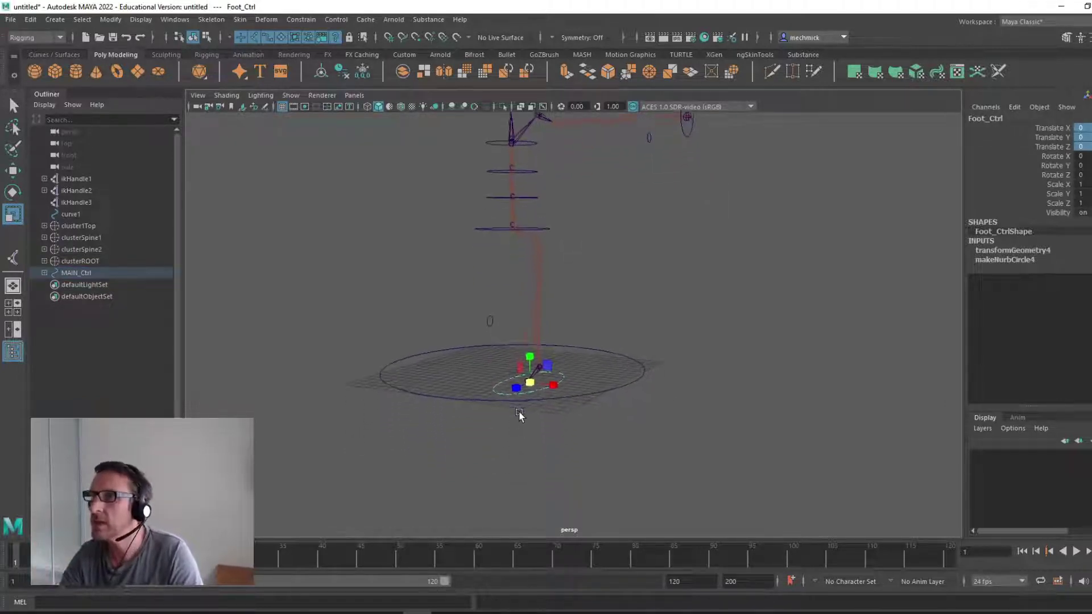
{"action": "left_click_drag", "start_coordinate": [519, 410], "coordinate": [603, 392], "text": "alt"}
{"action": "left_click_drag", "start_coordinate": [348, 434], "coordinate": [506, 387], "text": "alt"}
Step: Select the L_Ankle_jnt and L_toe_jnt joints, ending with the ankle selected
{"action": "left_click", "coordinate": [512, 374]}
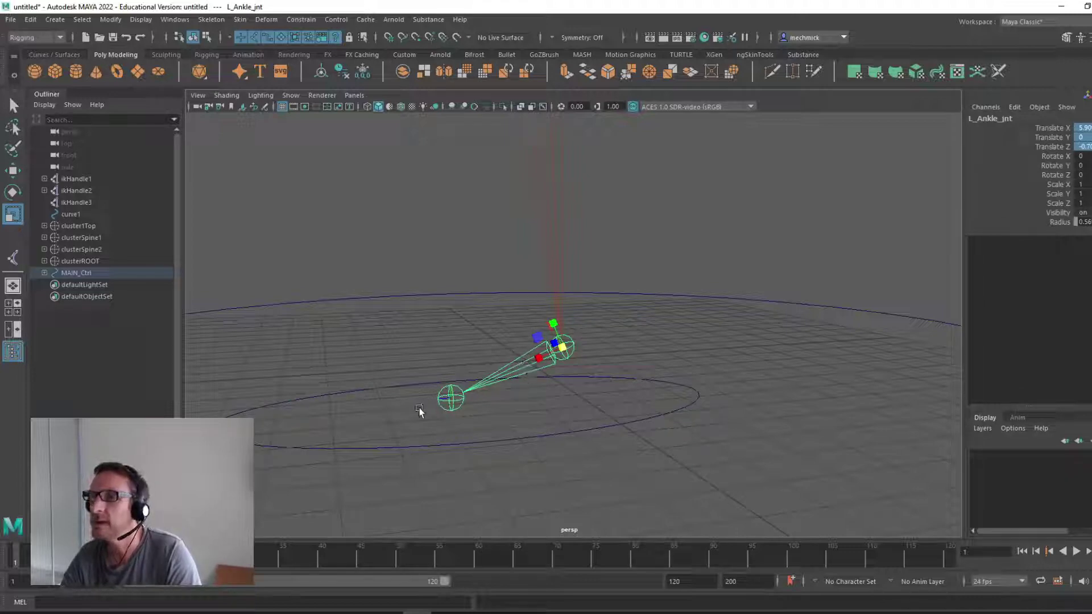
{"action": "left_click", "coordinate": [448, 400]}
{"action": "left_click", "coordinate": [562, 356]}
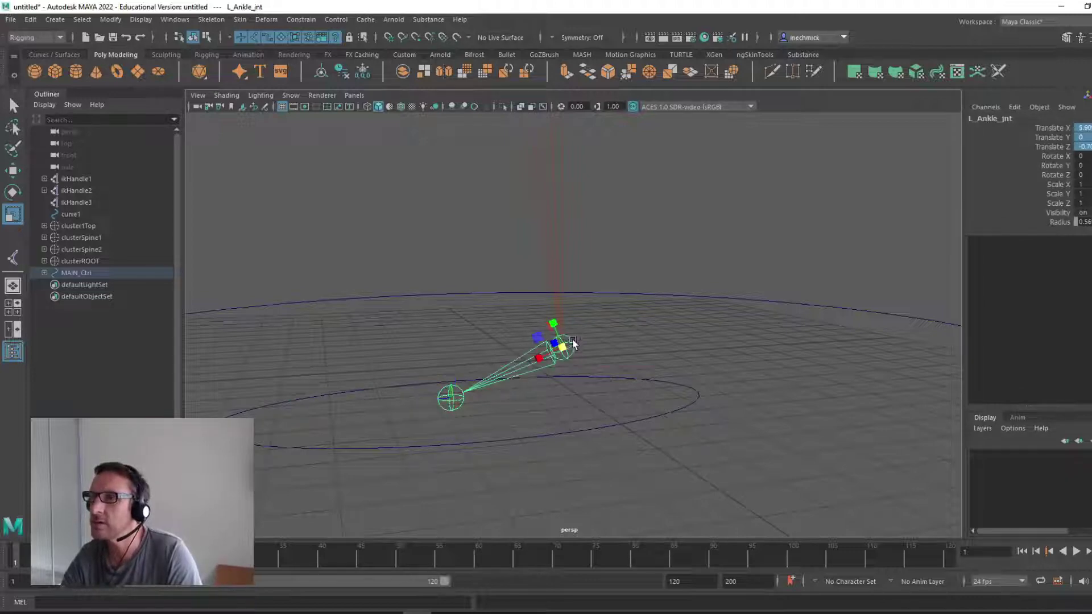
{"action": "left_click", "coordinate": [440, 400]}
{"action": "left_click_drag", "start_coordinate": [489, 404], "coordinate": [531, 376], "text": "alt"}
{"action": "left_click", "coordinate": [528, 371]}
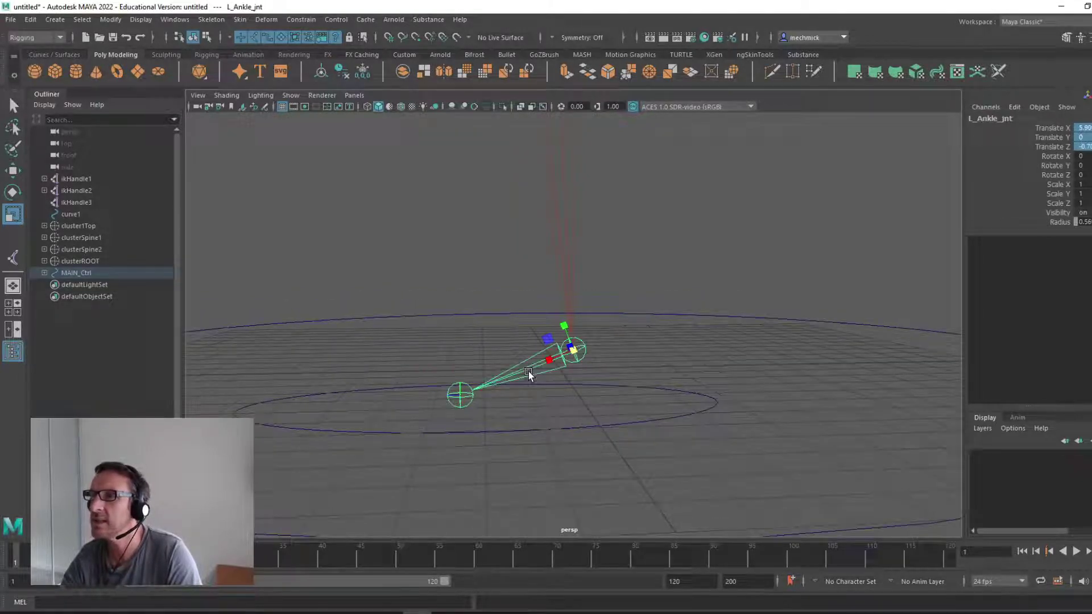
Step: Use Skeleton > Insert Joints to add joint1 along the ankle-to-toe bone
{"action": "left_click", "coordinate": [203, 22]}
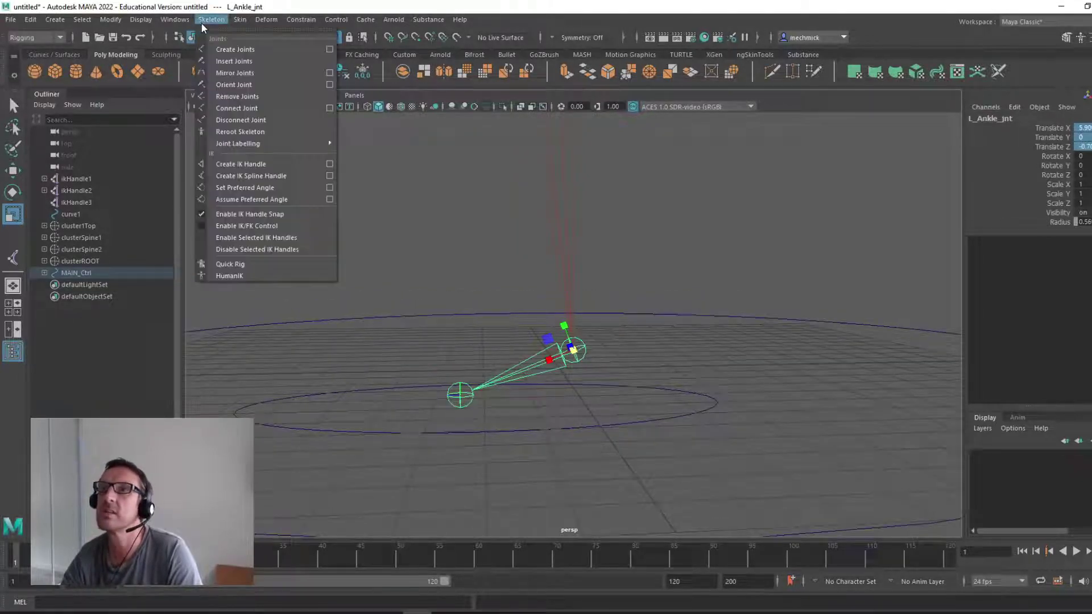
{"action": "left_click", "coordinate": [245, 62]}
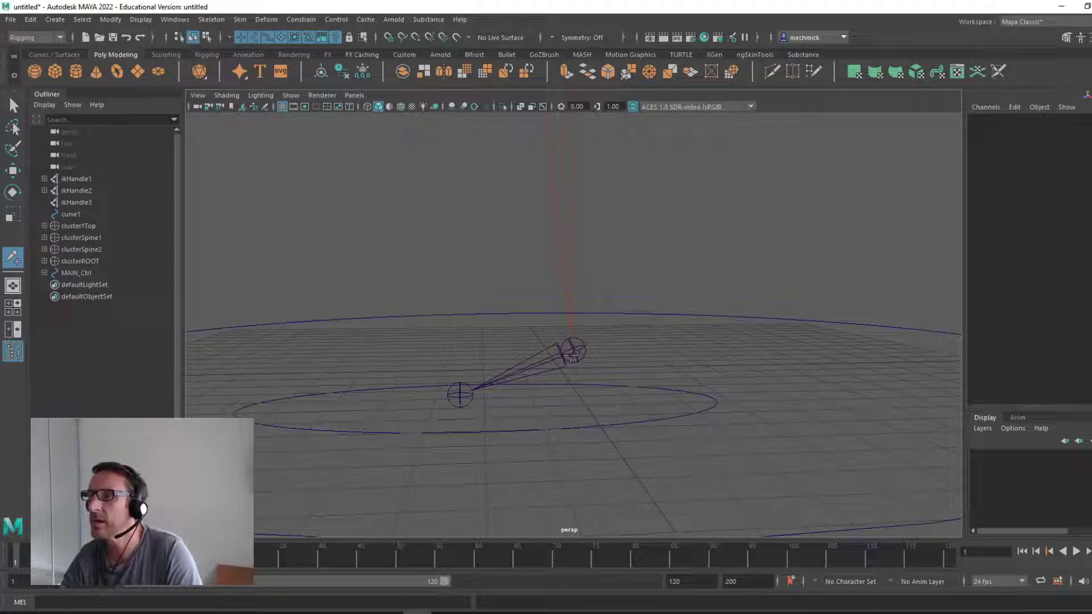
{"action": "left_click_drag", "start_coordinate": [571, 354], "coordinate": [508, 395]}
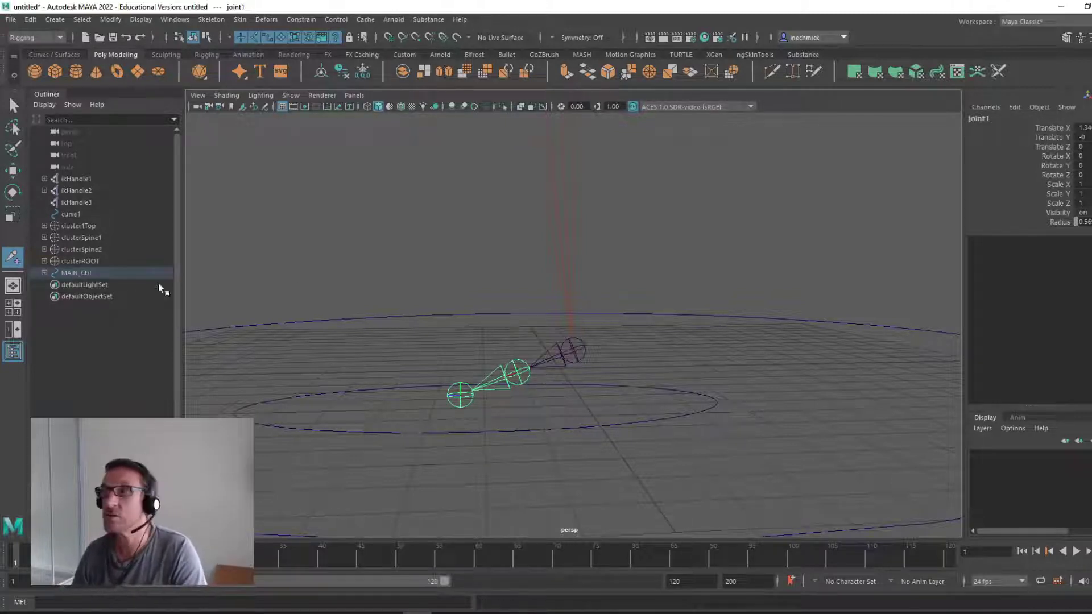
Step: Rename joint1 to L_Ball_jnt in the Channel Box, correcting the initial misspelling
{"action": "double_click", "coordinate": [979, 118]}
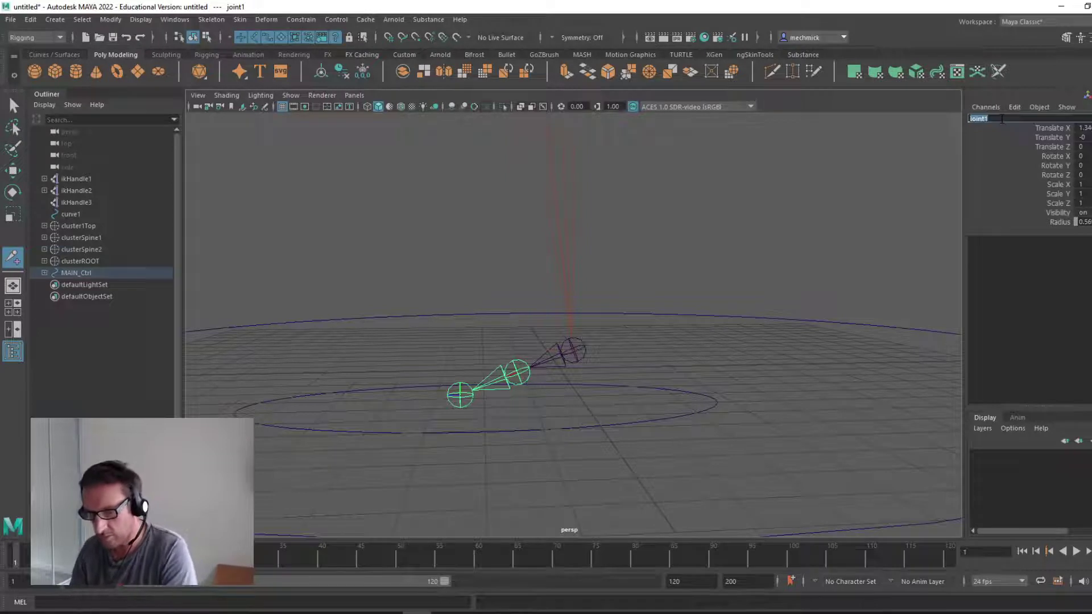
{"action": "type", "text": "j"}
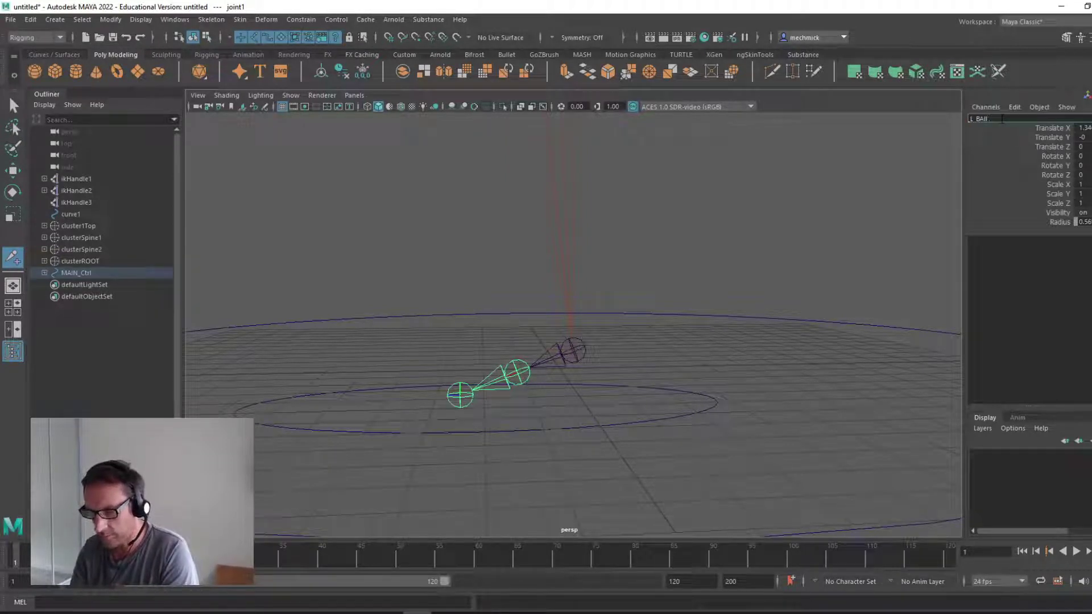
{"action": "type", "text": "_BAll_jnt"}
{"action": "key", "text": "Return"}
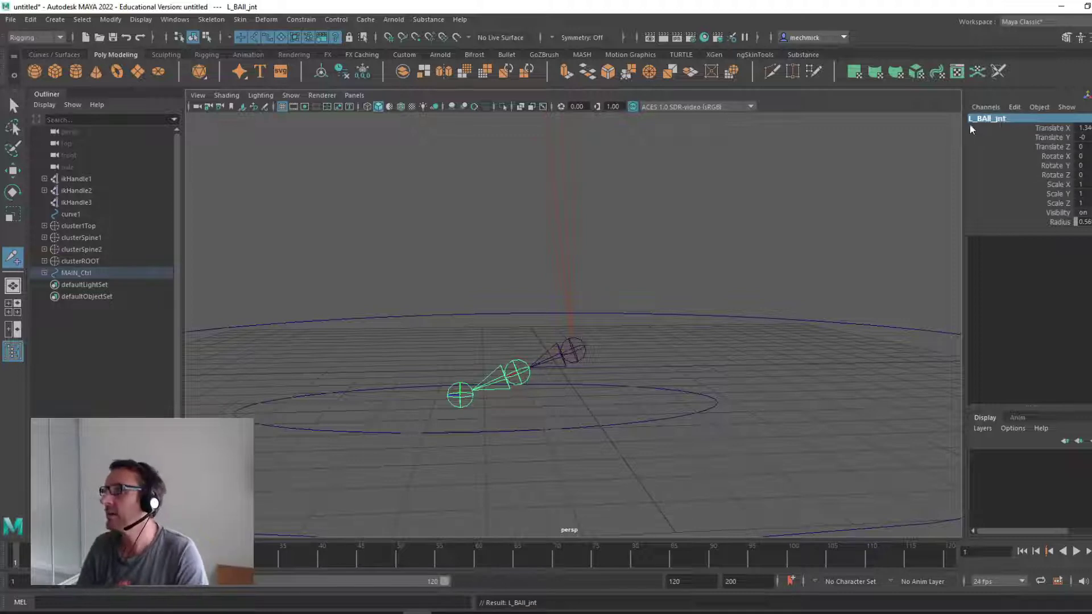
{"action": "left_click", "coordinate": [987, 120]}
{"action": "left_click", "coordinate": [985, 120]}
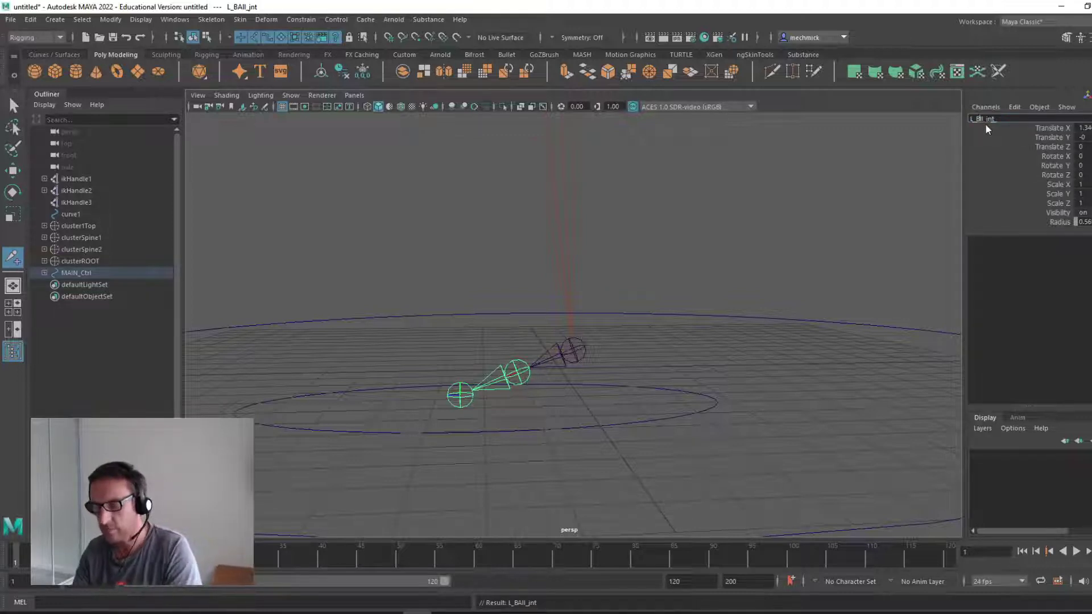
{"action": "type", "text": "al"}
{"action": "key", "text": "Return"}
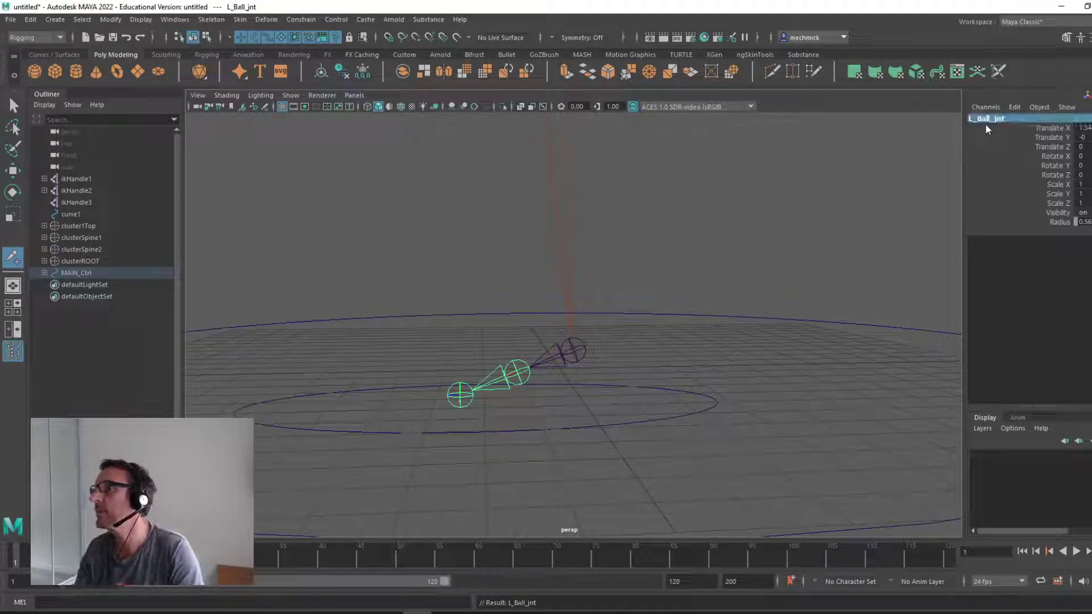
Step: Lower L_Ball_jnt toward the ground, then step through the ankle, ball and toe joints
{"action": "key", "text": "w"}
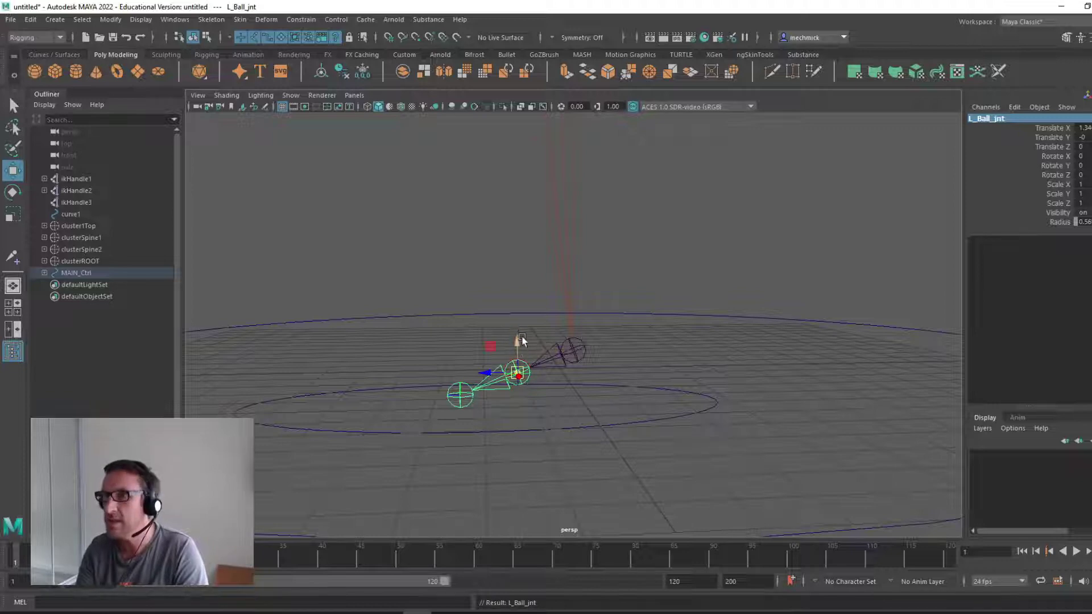
{"action": "left_click_drag", "start_coordinate": [518, 345], "coordinate": [518, 360]}
{"action": "mouse_move", "coordinate": [483, 414]}
{"action": "left_mouse_down", "text": "alt"}
{"action": "mouse_move", "coordinate": [471, 398]}
{"action": "mouse_move", "coordinate": [477, 408]}
{"action": "mouse_move", "coordinate": [486, 400]}
{"action": "left_mouse_up", "text": "alt"}
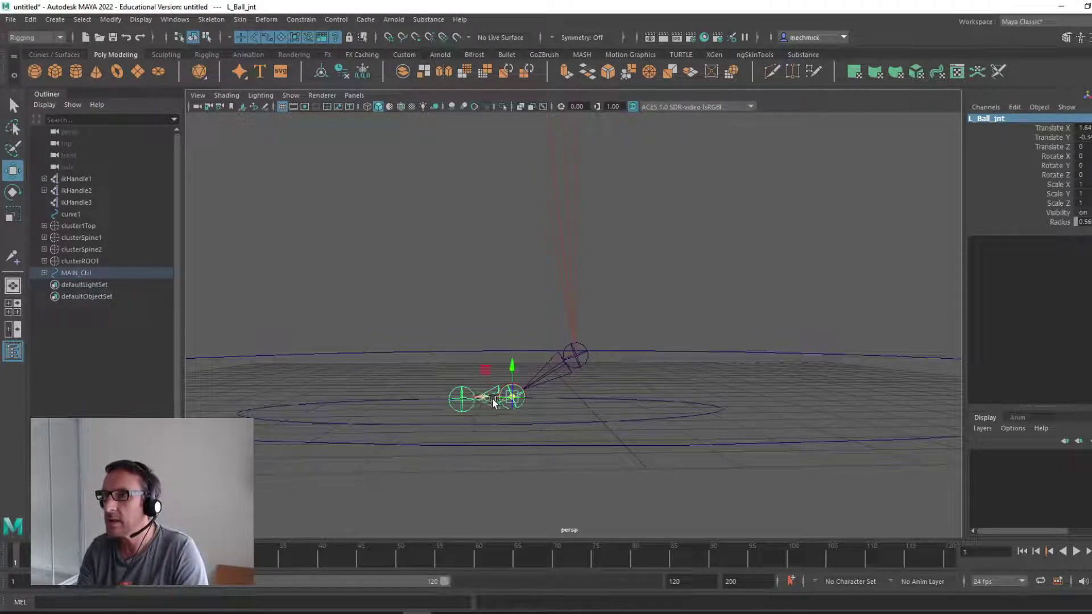
{"action": "left_click", "coordinate": [583, 359]}
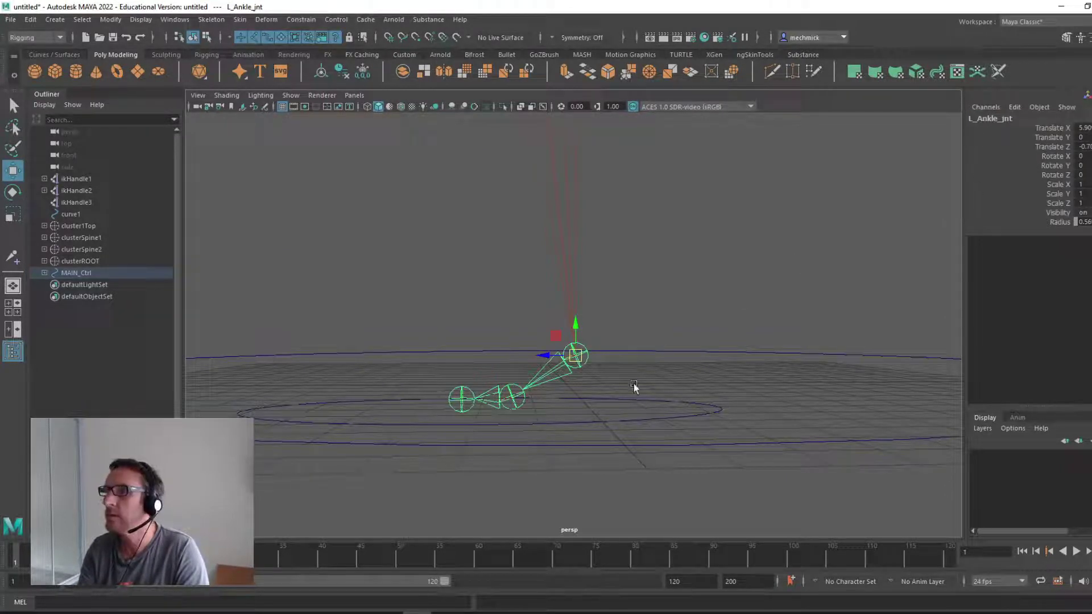
{"action": "key", "text": "Down"}
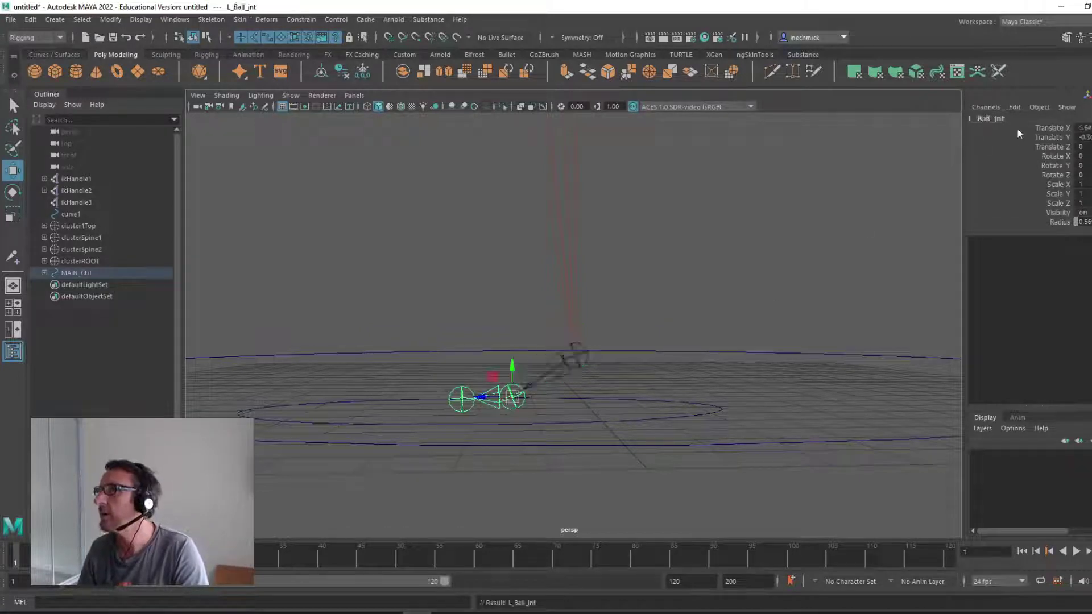
{"action": "key", "text": "Down"}
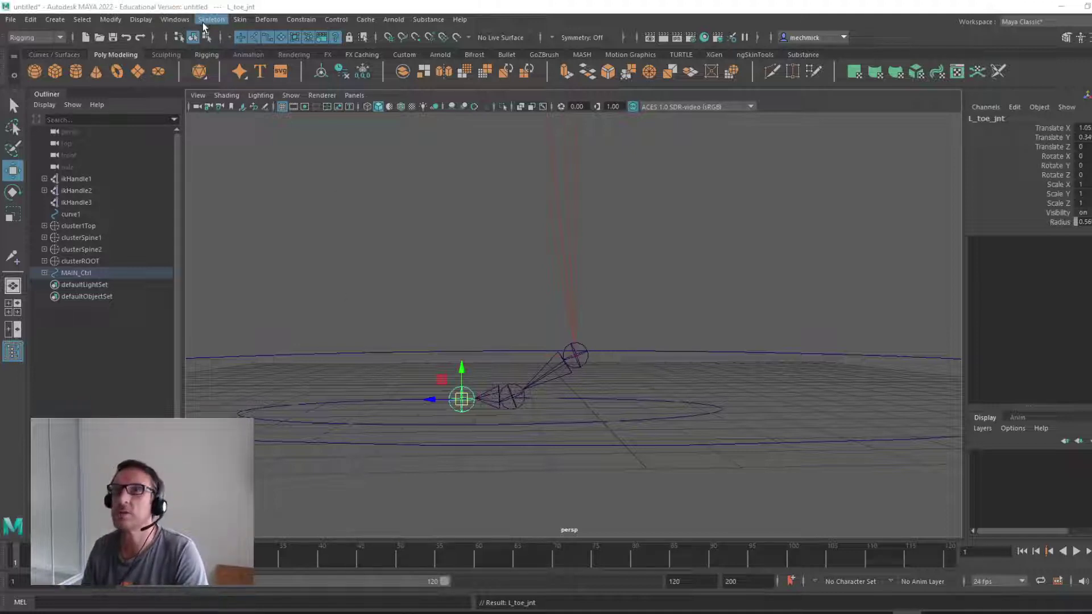
Step: Set the Create IK Handle tool's current solver to Single-Chain Solver
{"action": "left_click", "coordinate": [206, 22]}
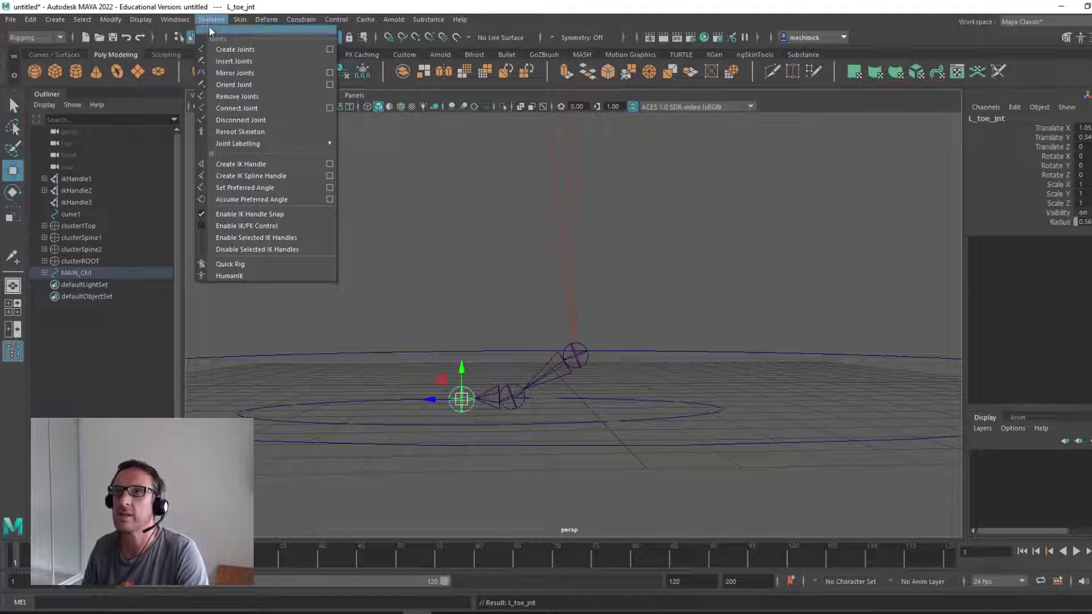
{"action": "left_click", "coordinate": [329, 165]}
{"action": "left_click_drag", "start_coordinate": [325, 134], "coordinate": [195, 165]}
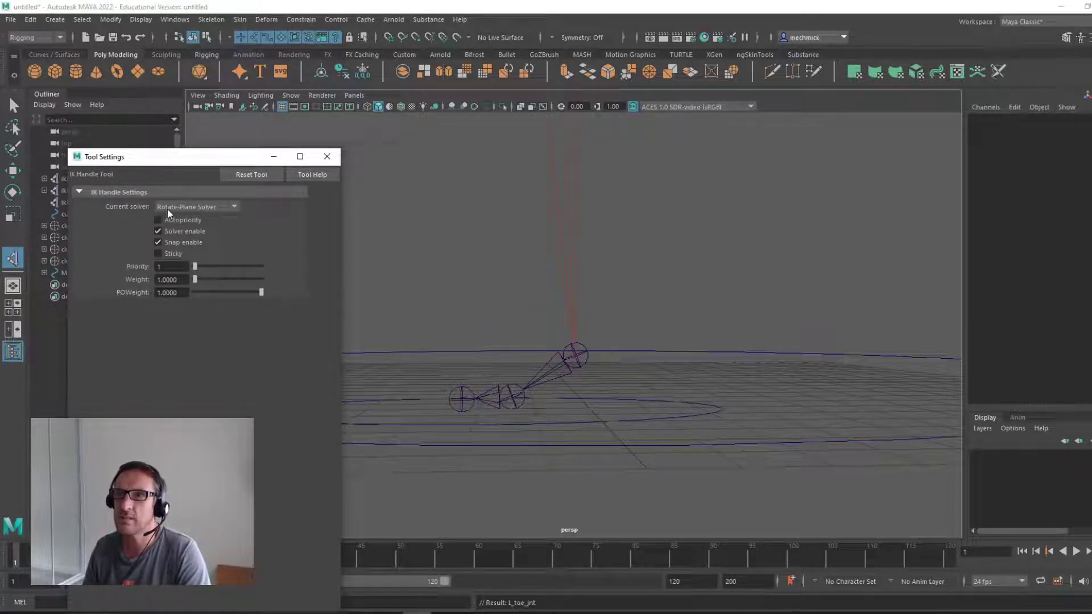
{"action": "left_click", "coordinate": [236, 208]}
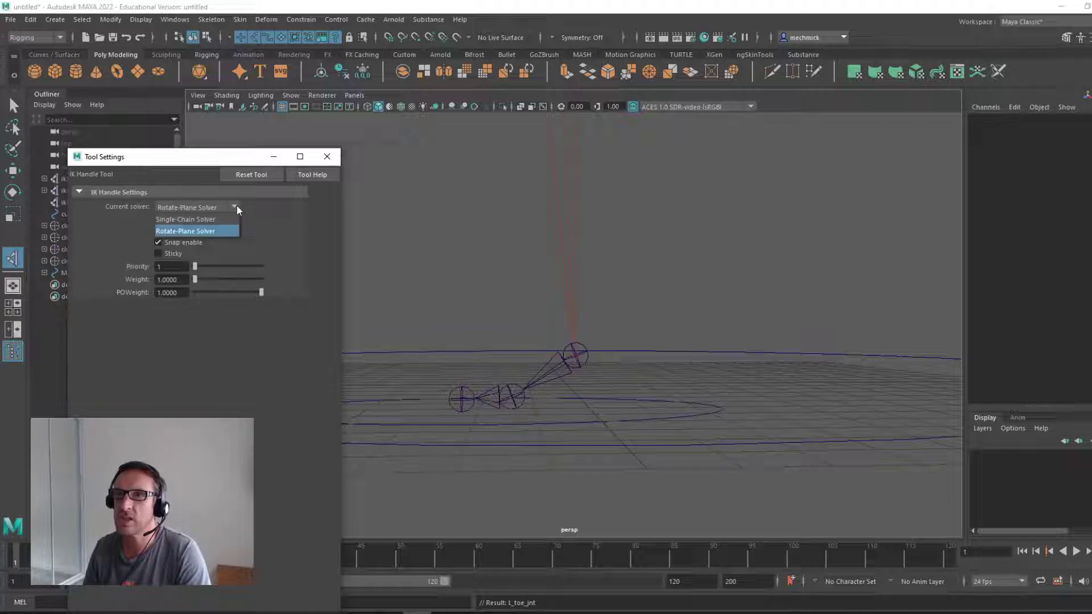
{"action": "left_click", "coordinate": [202, 221]}
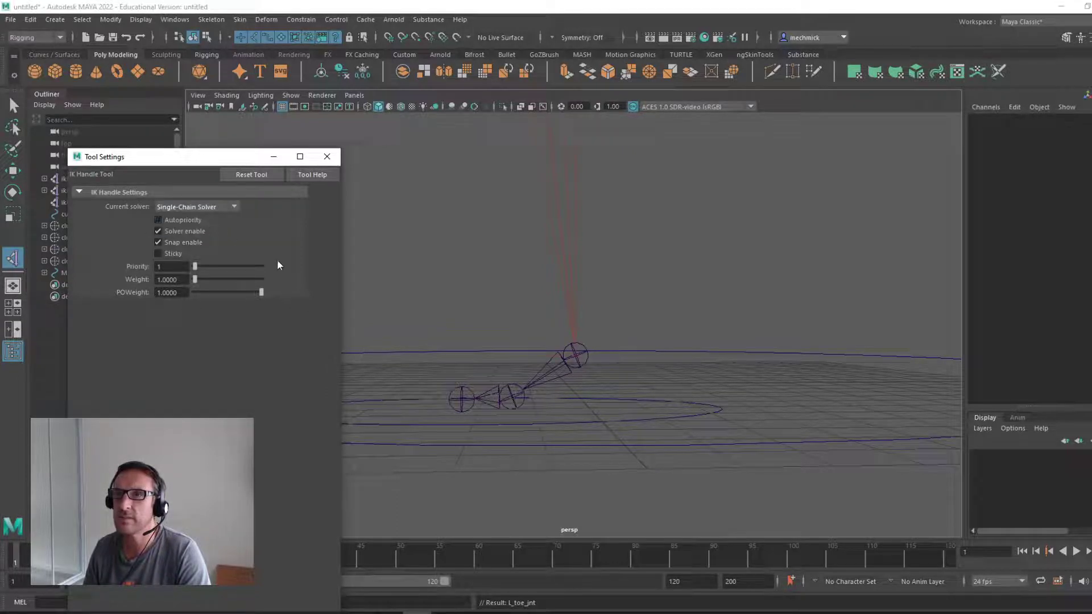
Step: Create a single-chain IK handle from L_Ball_jnt to the toe end joint
{"action": "left_click", "coordinate": [577, 356]}
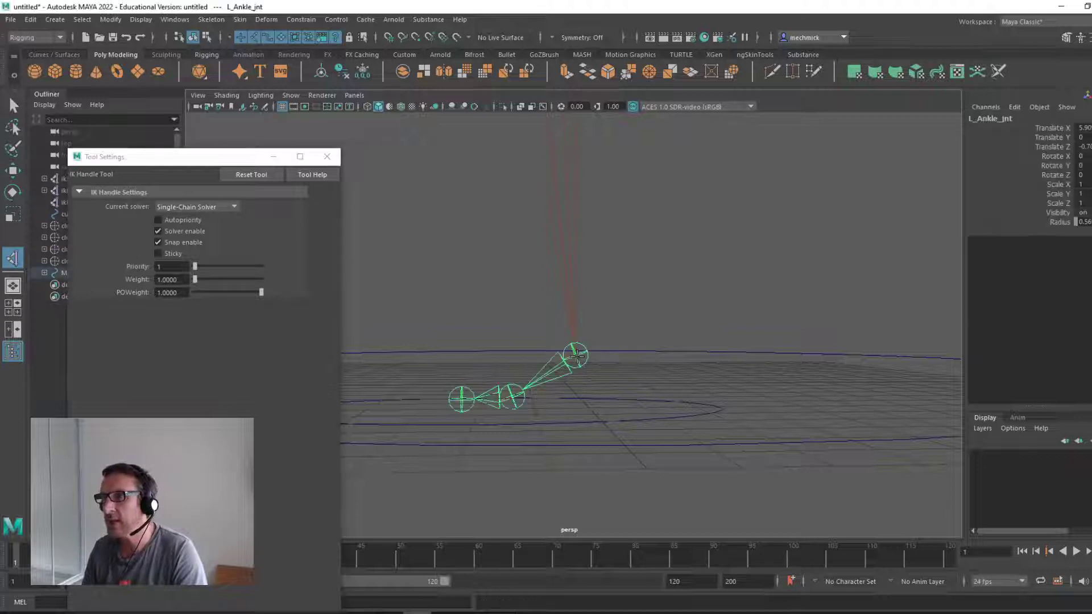
{"action": "left_click", "coordinate": [514, 396]}
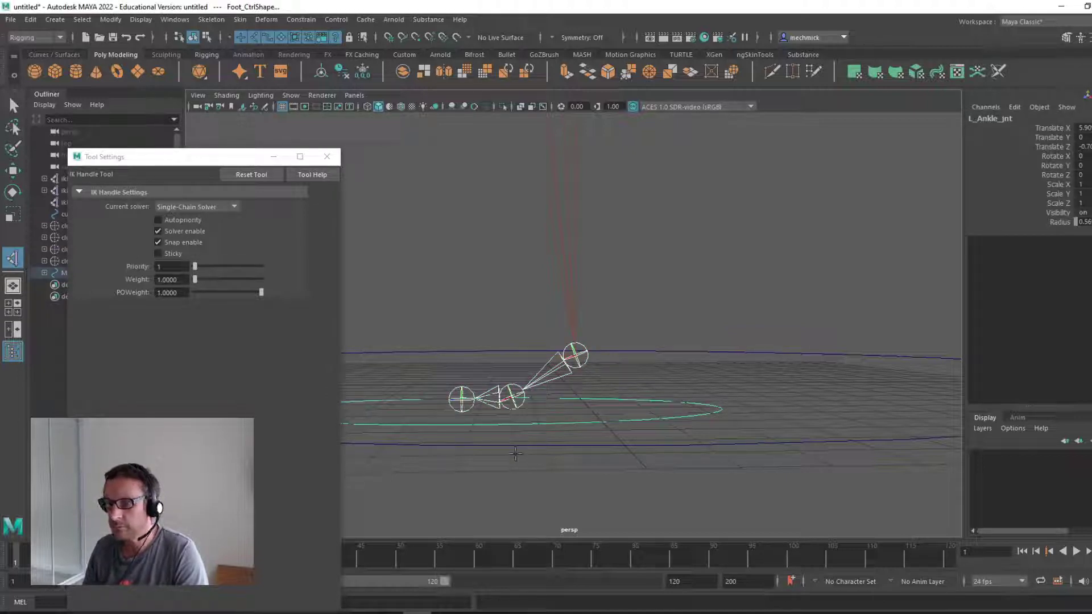
{"action": "left_click", "coordinate": [511, 391]}
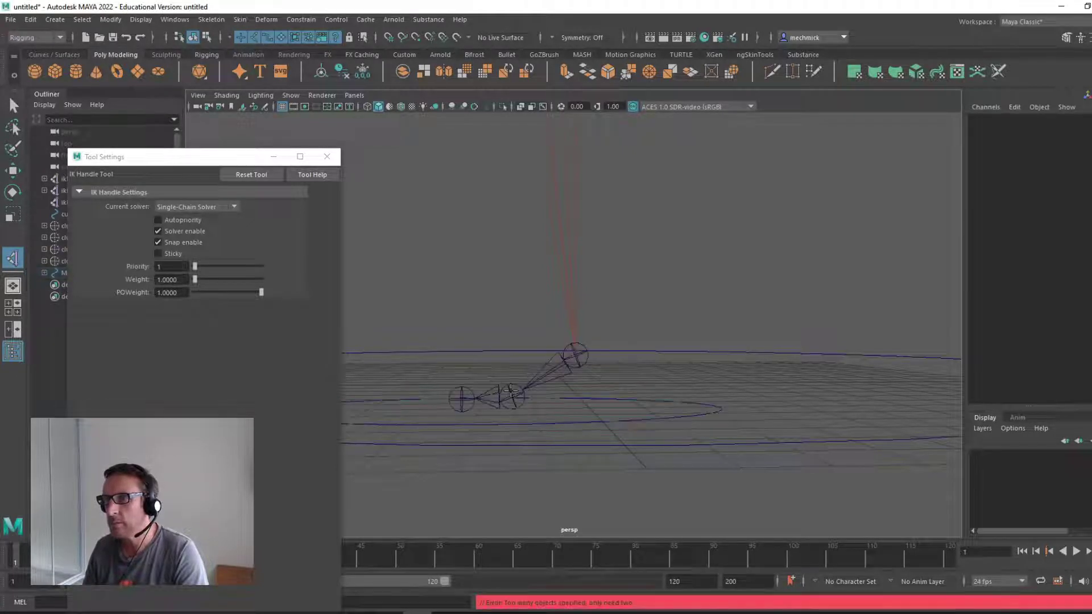
{"action": "left_click", "coordinate": [511, 393]}
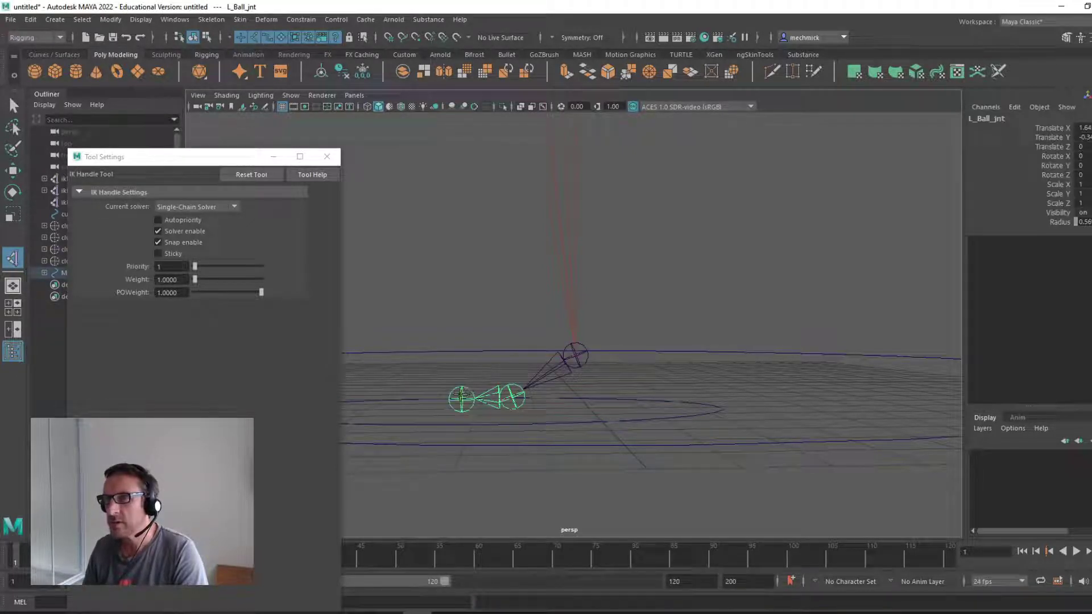
{"action": "left_click", "coordinate": [462, 393]}
{"action": "key", "text": "w"}
Step: Check the new ikHandle4 at the toe and close the Tool Settings window
{"action": "left_click", "coordinate": [243, 175]}
{"action": "left_click_drag", "start_coordinate": [199, 156], "coordinate": [188, 473]}
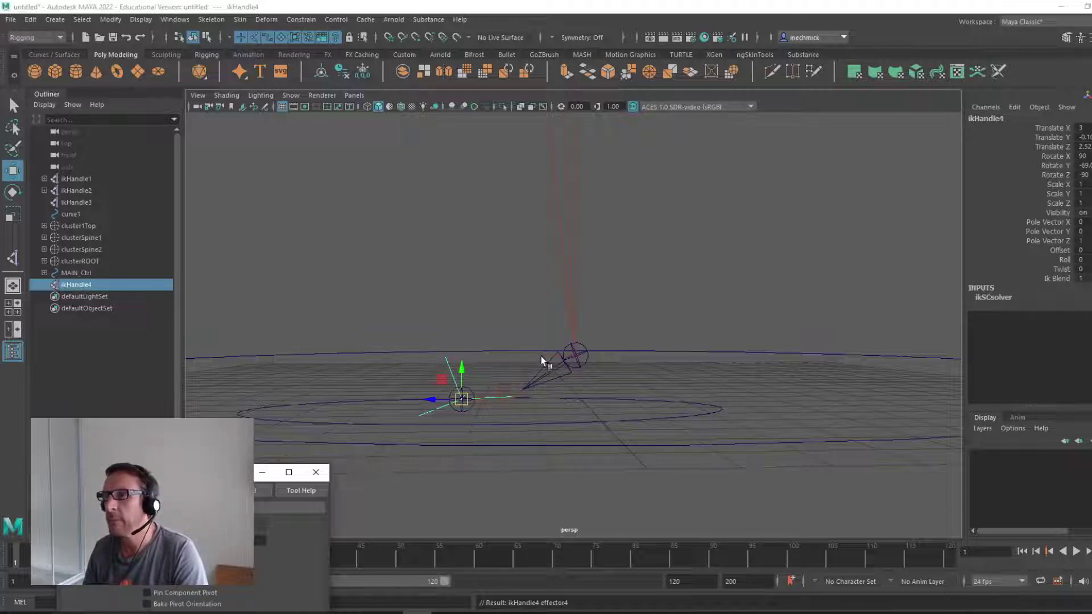
{"action": "left_click", "coordinate": [578, 363]}
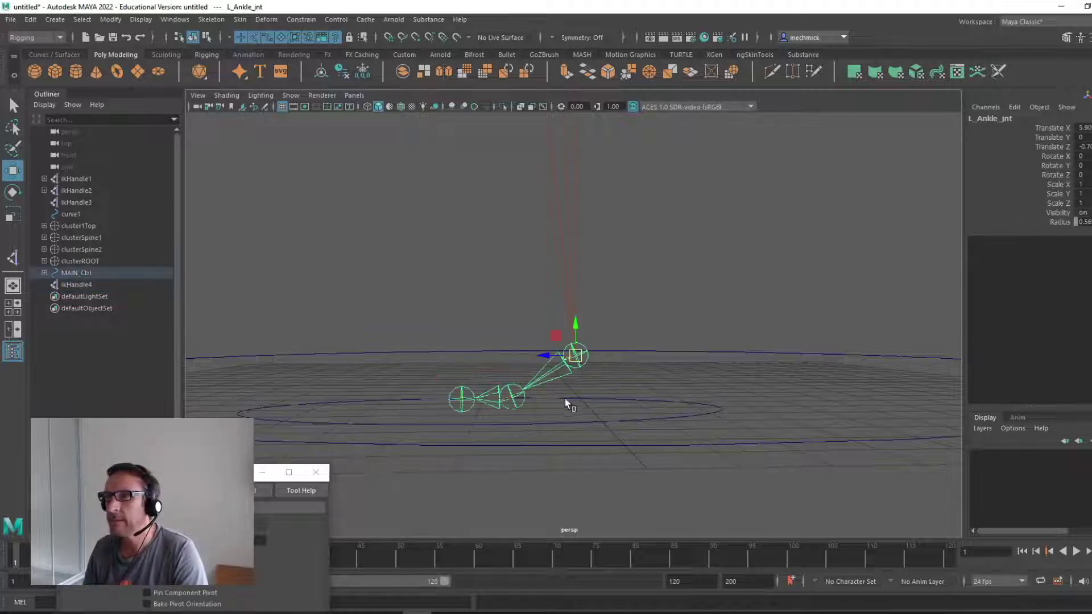
{"action": "left_click_drag", "start_coordinate": [565, 398], "coordinate": [435, 391], "text": "alt"}
{"action": "left_click", "coordinate": [426, 377]}
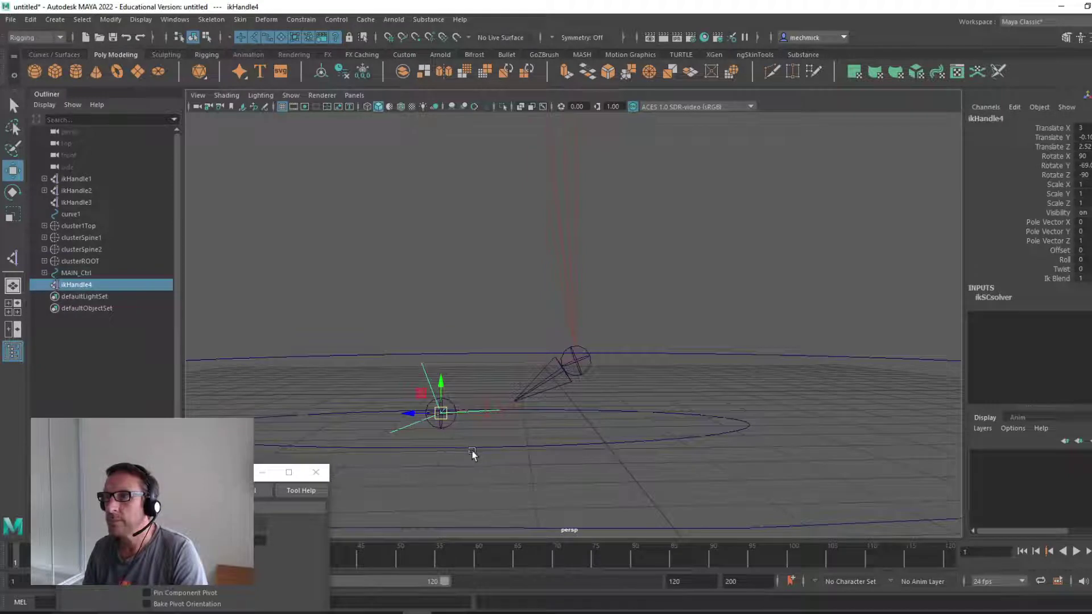
{"action": "left_click", "coordinate": [592, 367]}
{"action": "left_click_drag", "start_coordinate": [239, 473], "coordinate": [235, 319]}
{"action": "left_click", "coordinate": [307, 315]}
Step: Create ikHandle5, a single-chain IK handle from L_Ankle_jnt to L_Ball_jnt
{"action": "left_click", "coordinate": [212, 19]}
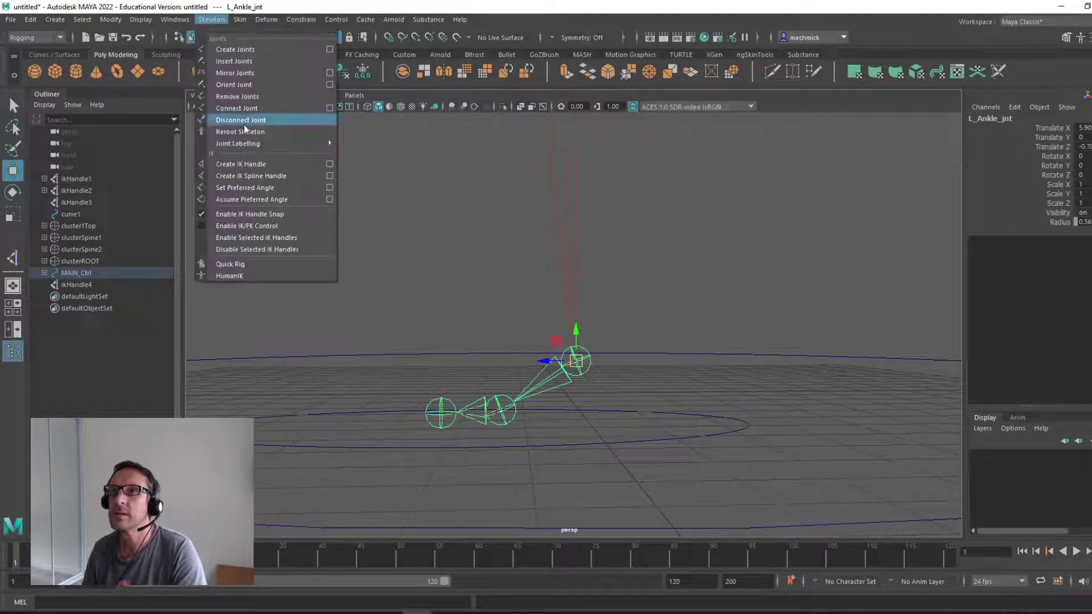
{"action": "left_click", "coordinate": [330, 165]}
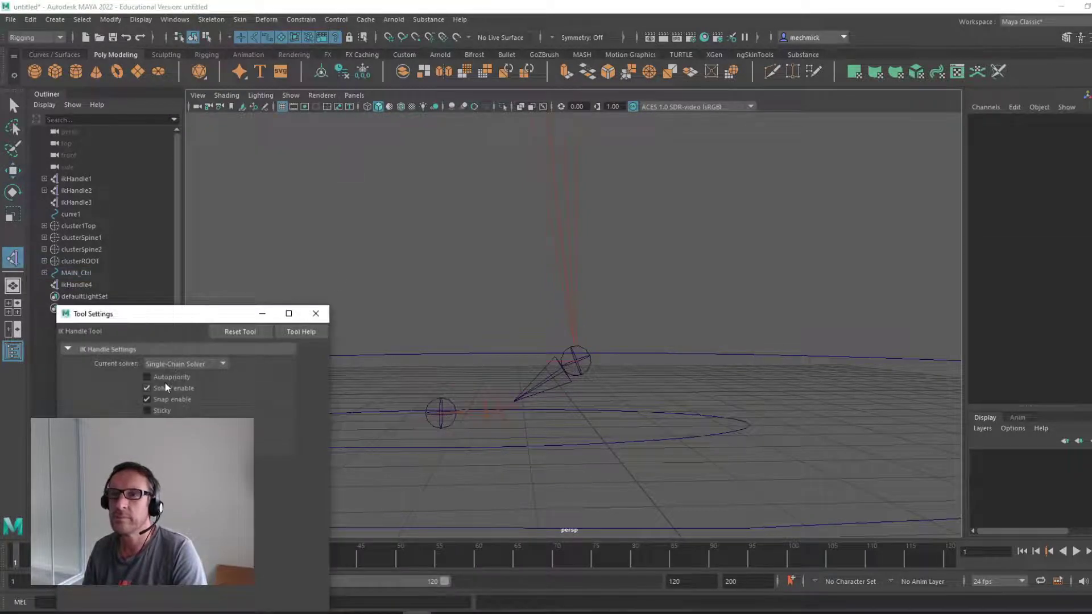
{"action": "left_click_drag", "start_coordinate": [239, 313], "coordinate": [185, 271]}
{"action": "left_click", "coordinate": [262, 271]}
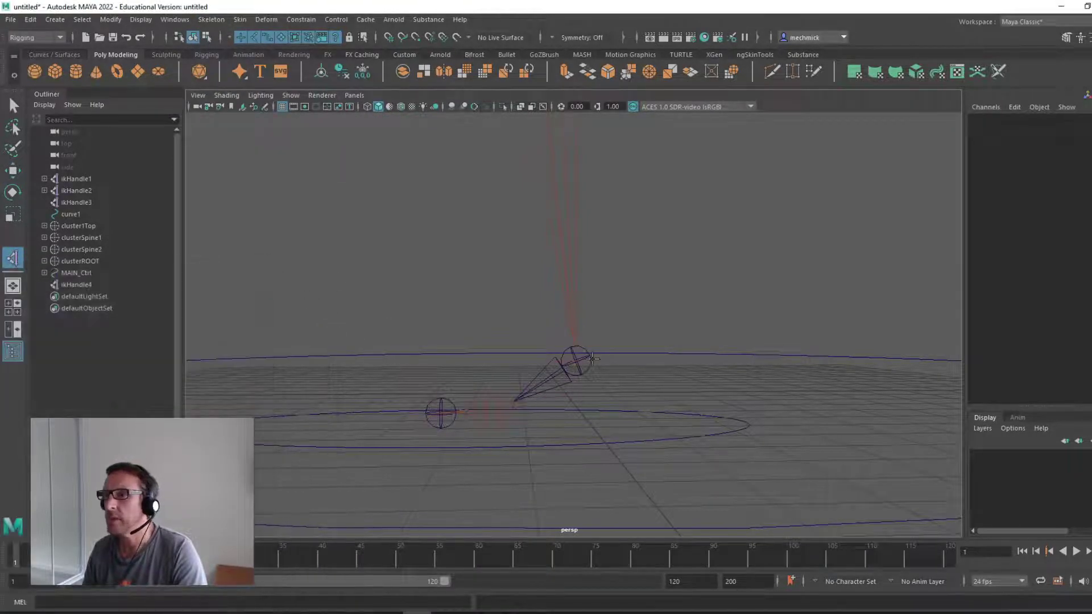
{"action": "left_click", "coordinate": [580, 366]}
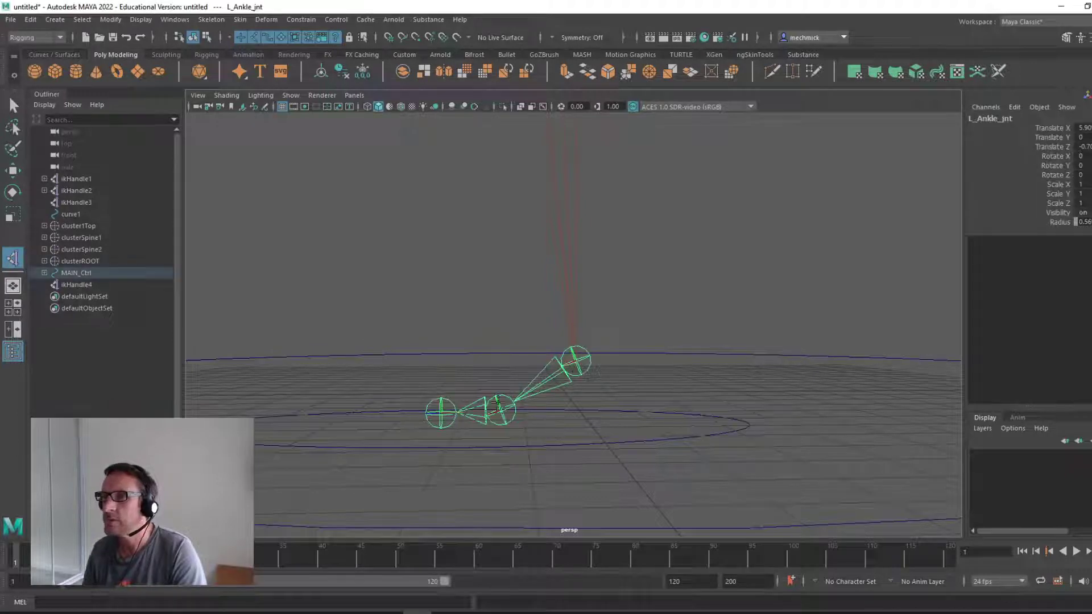
{"action": "left_click", "coordinate": [499, 404]}
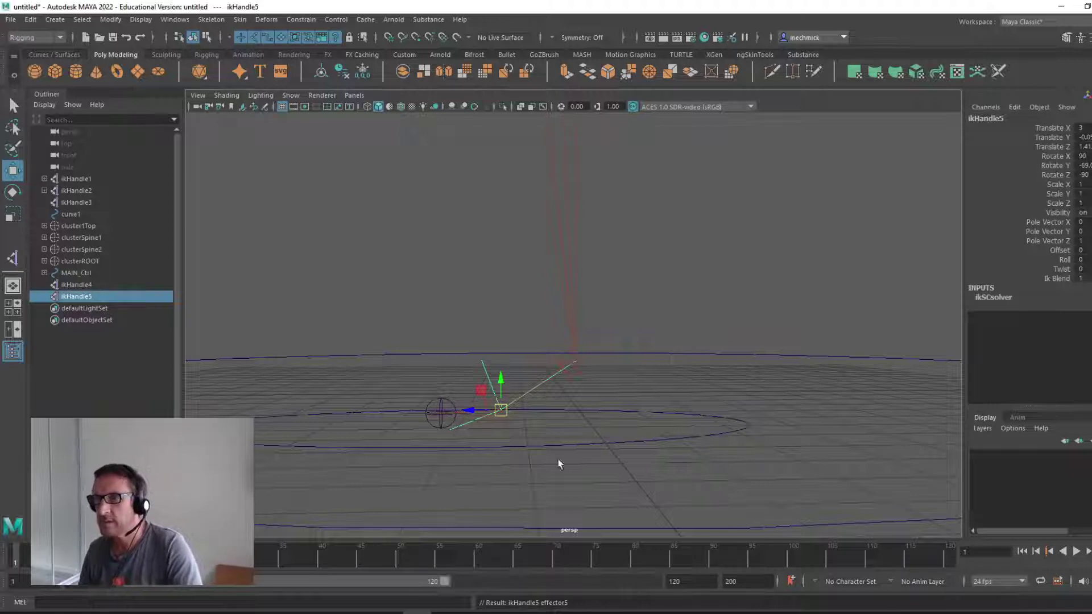
Step: Rename the leg handle ikHandle2 to ikAnkle in the Outliner
{"action": "left_click", "coordinate": [535, 359]}
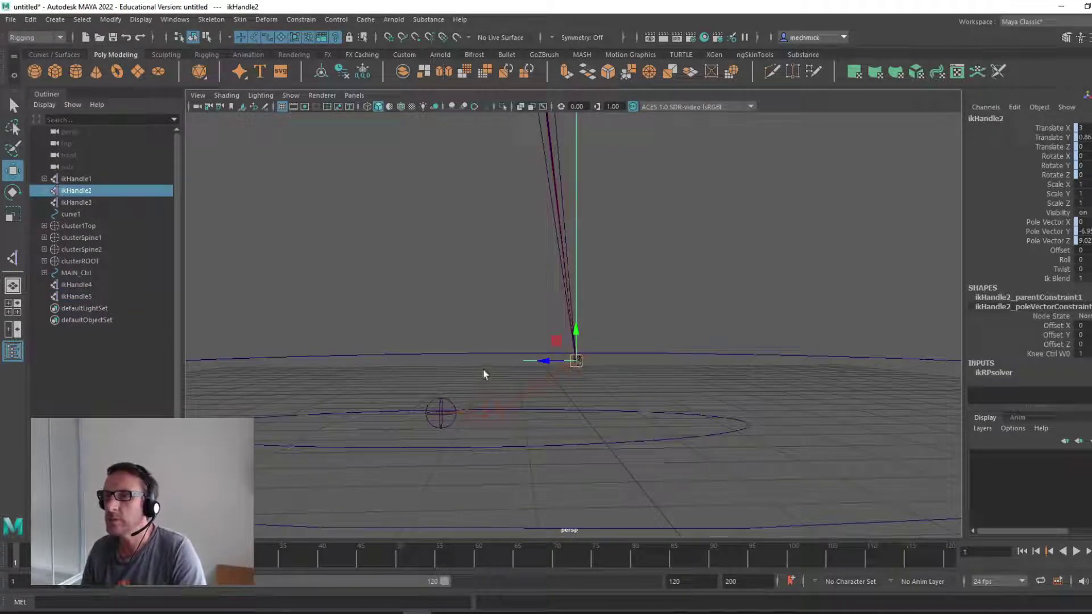
{"action": "key", "text": "ctrl+z"}
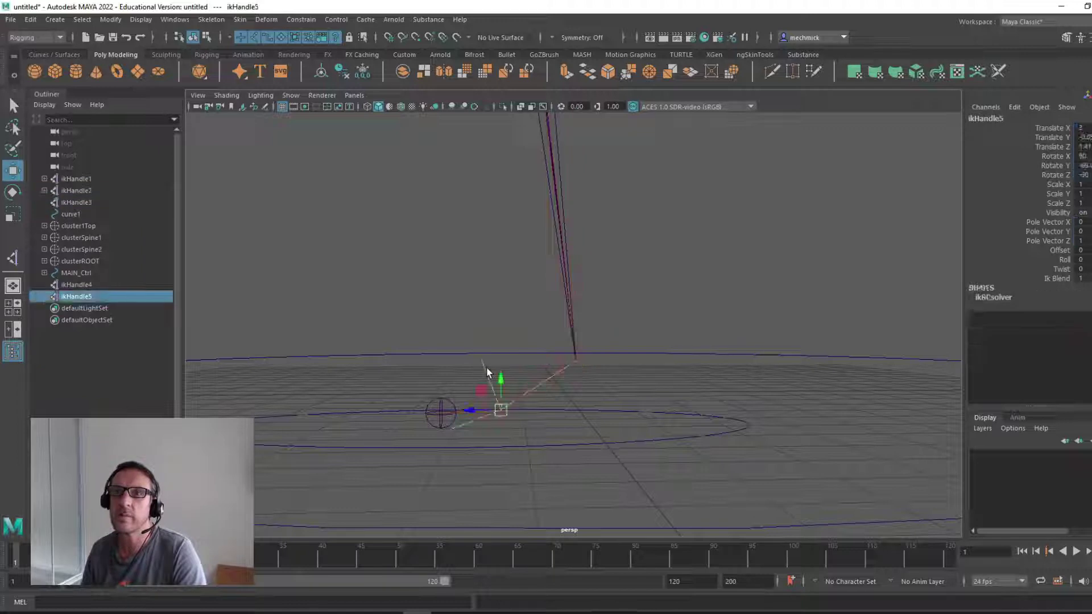
{"action": "left_click", "coordinate": [80, 190]}
{"action": "double_click", "coordinate": [79, 191]}
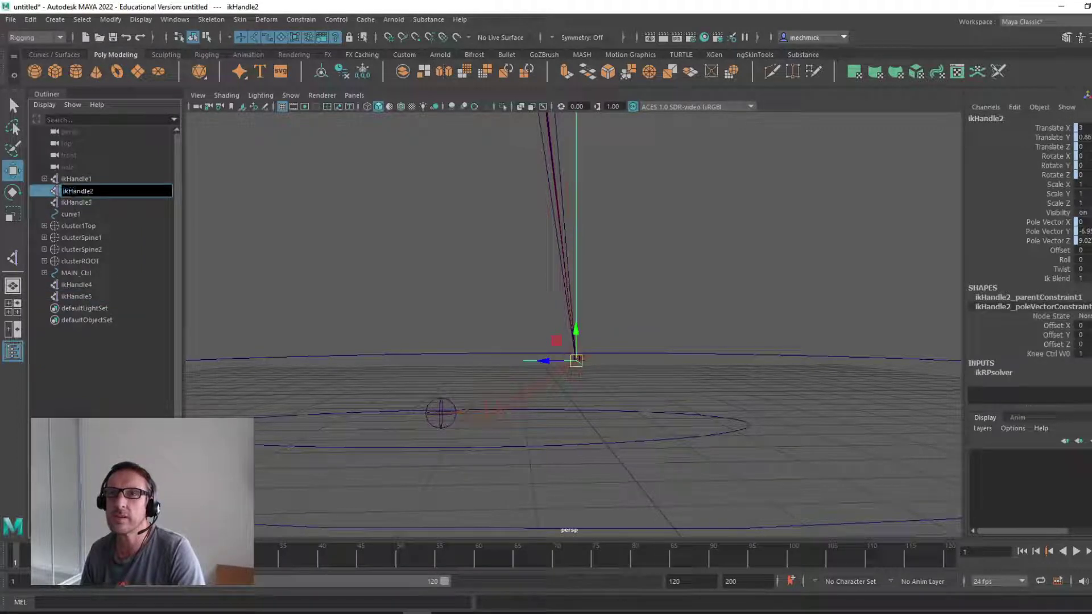
{"action": "left_click_drag", "start_coordinate": [63, 191], "coordinate": [85, 191]}
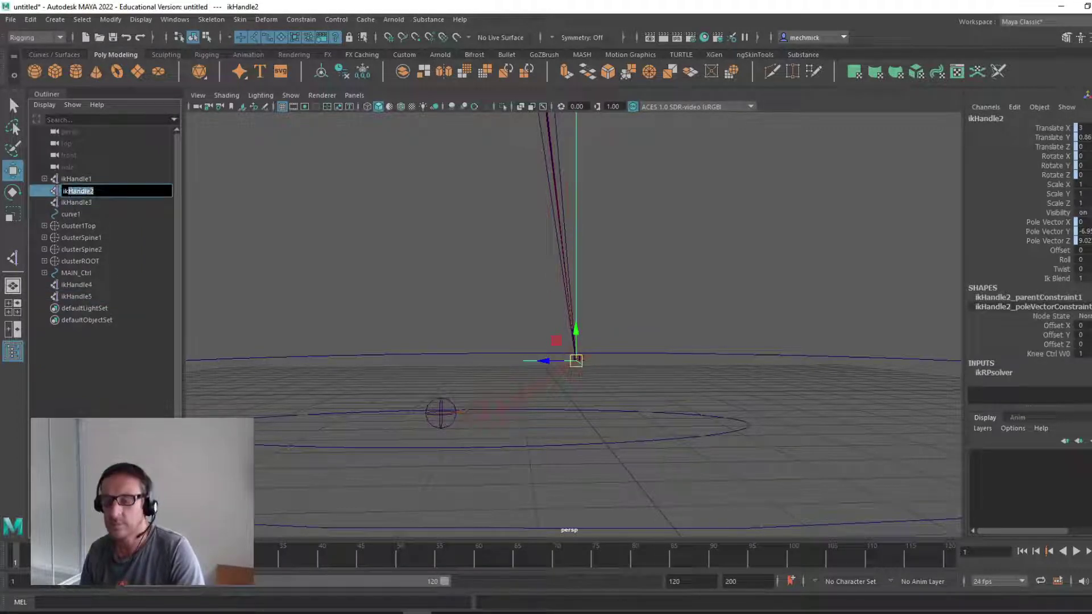
{"action": "type", "text": "Ankle"}
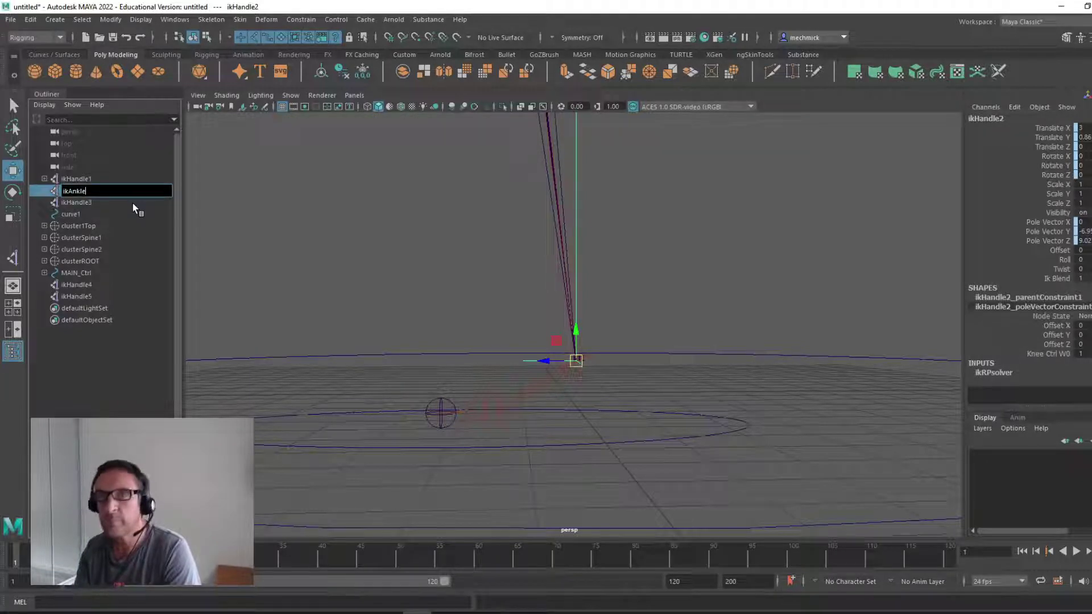
{"action": "key", "text": "Return"}
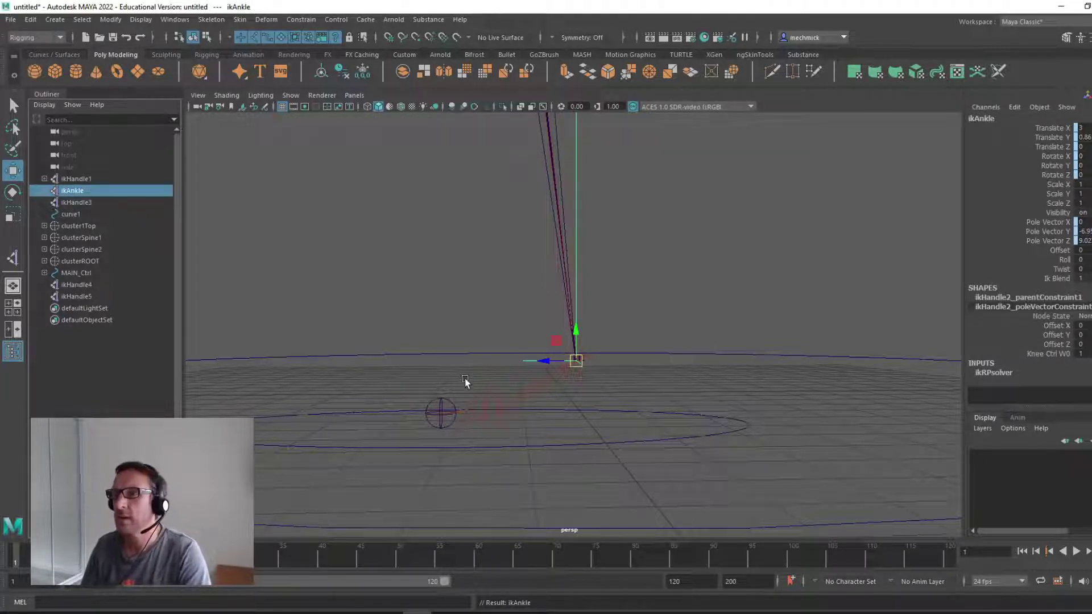
Step: Rename ikHandle5 to ikBAll
{"action": "left_click", "coordinate": [76, 296]}
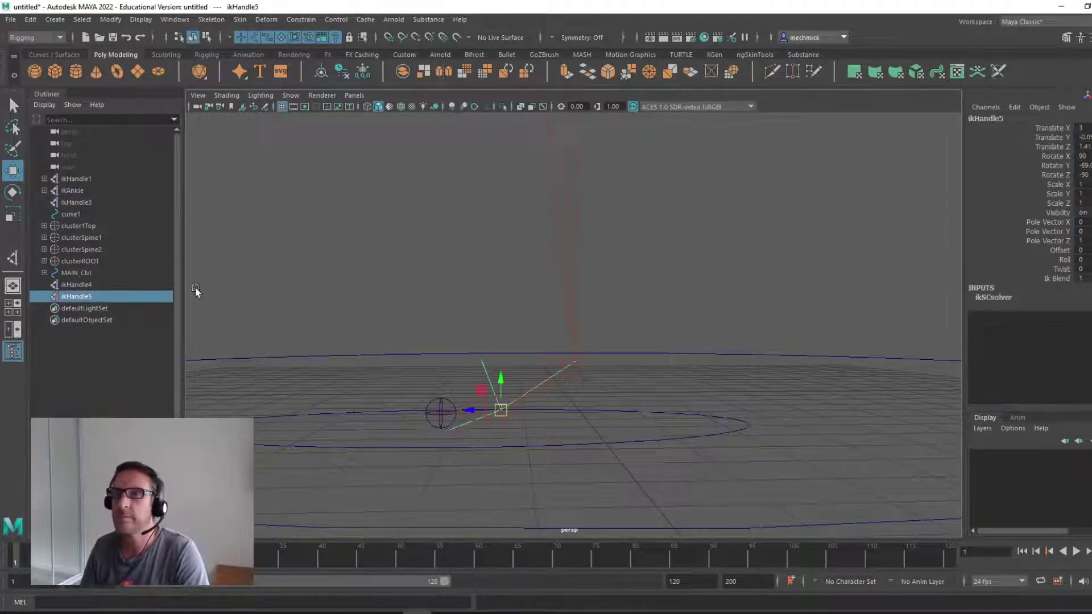
{"action": "double_click", "coordinate": [77, 297]}
{"action": "left_click_drag", "start_coordinate": [68, 296], "coordinate": [95, 296]}
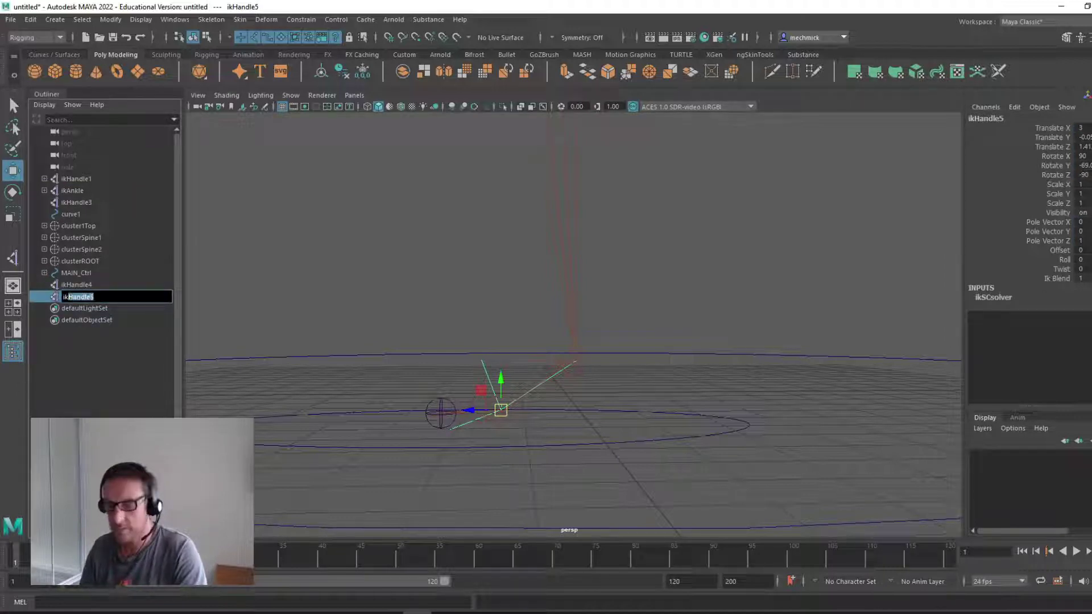
{"action": "type", "text": "BAll"}
{"action": "key", "text": "Return"}
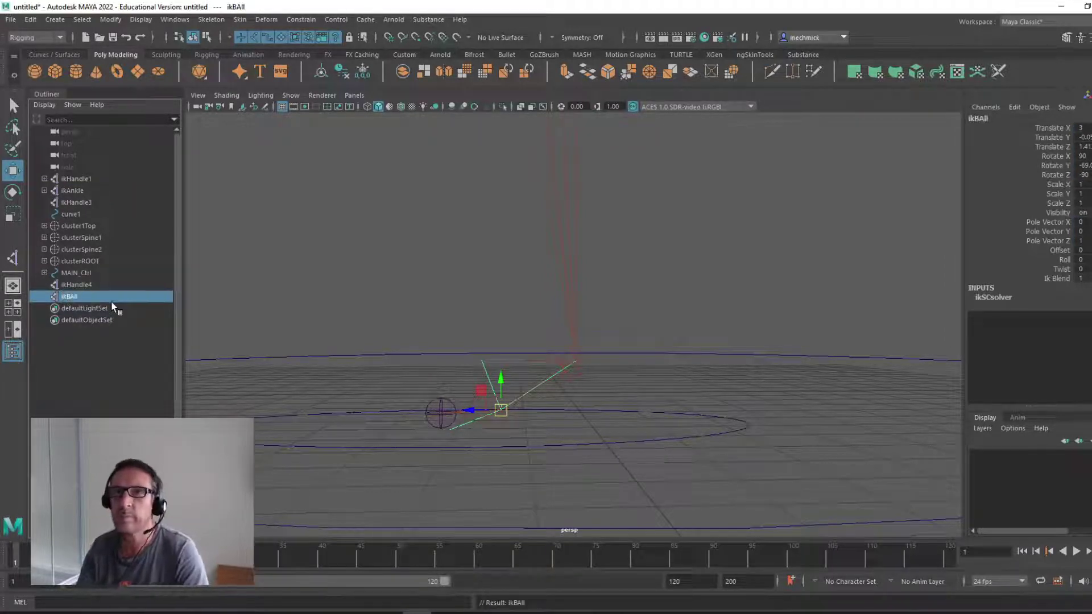
Step: Rename ikHandle4 to ikToe
{"action": "left_click", "coordinate": [83, 286]}
{"action": "double_click", "coordinate": [80, 285]}
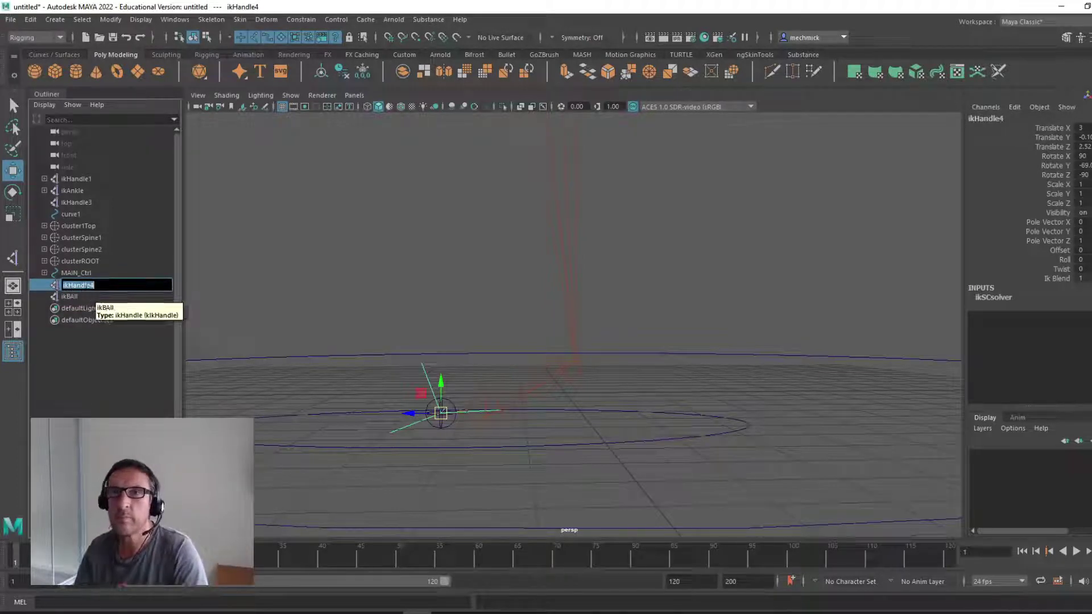
{"action": "left_click", "coordinate": [85, 285]}
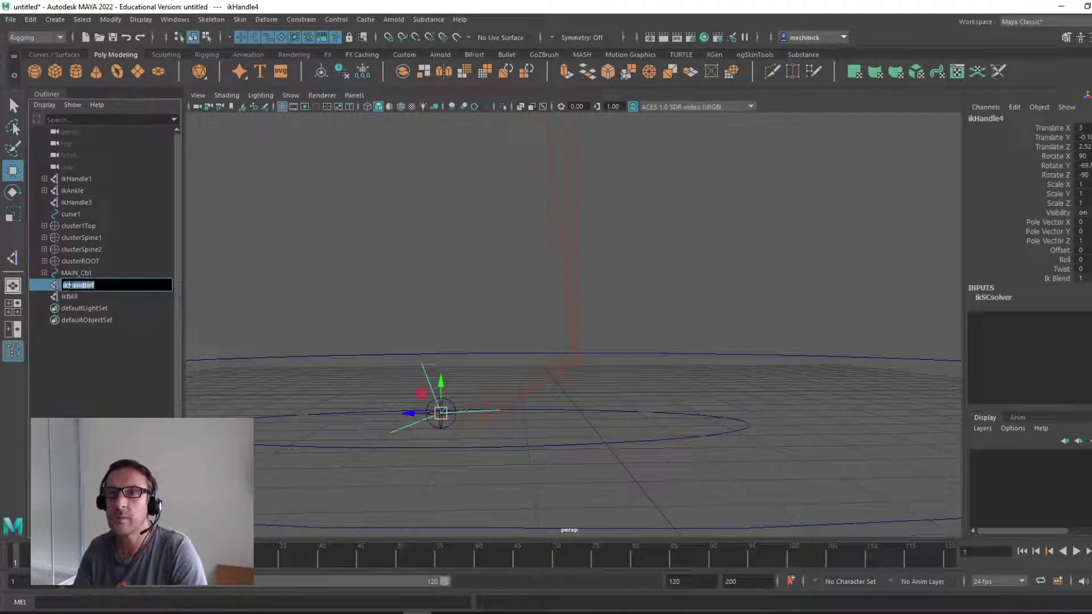
{"action": "left_click_drag", "start_coordinate": [64, 285], "coordinate": [107, 291]}
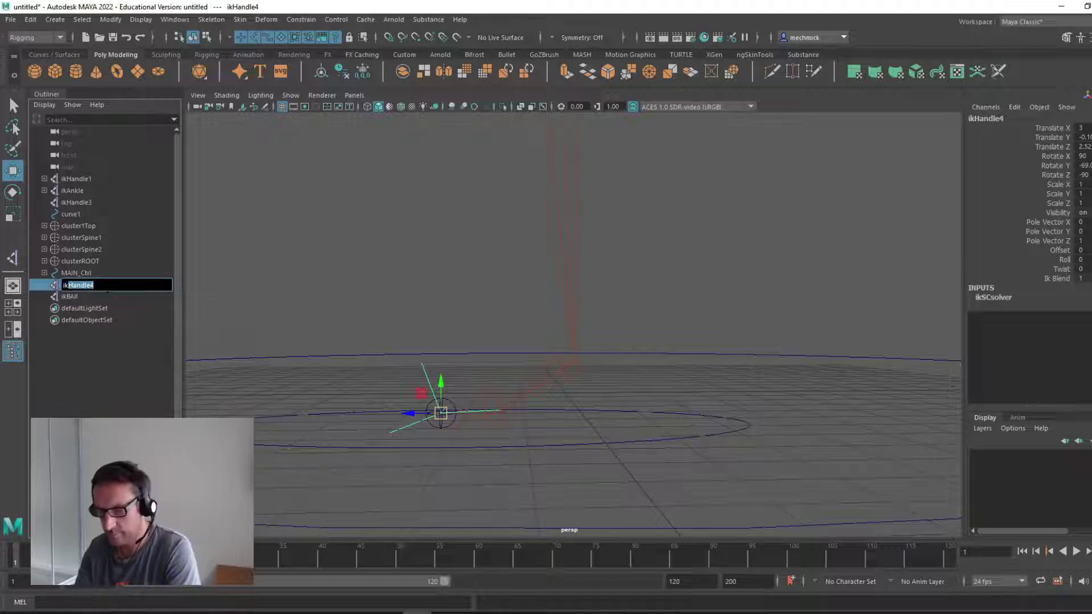
{"action": "type", "text": "Toe"}
{"action": "key", "text": "Return"}
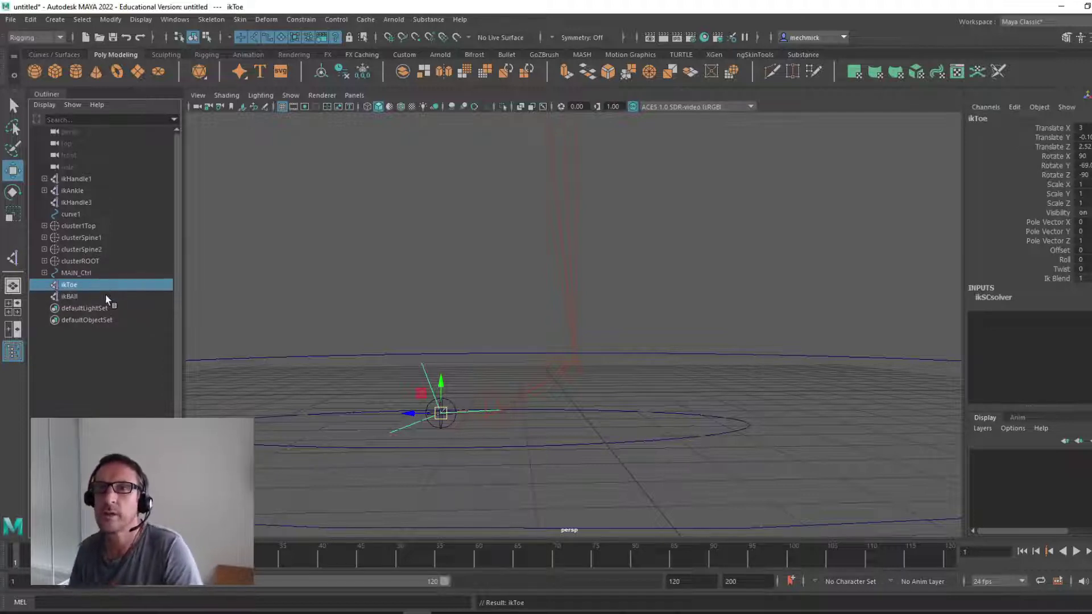
Step: Reorder the Outliner so ikToe sits after ikBAll
{"action": "left_click", "coordinate": [69, 190]}
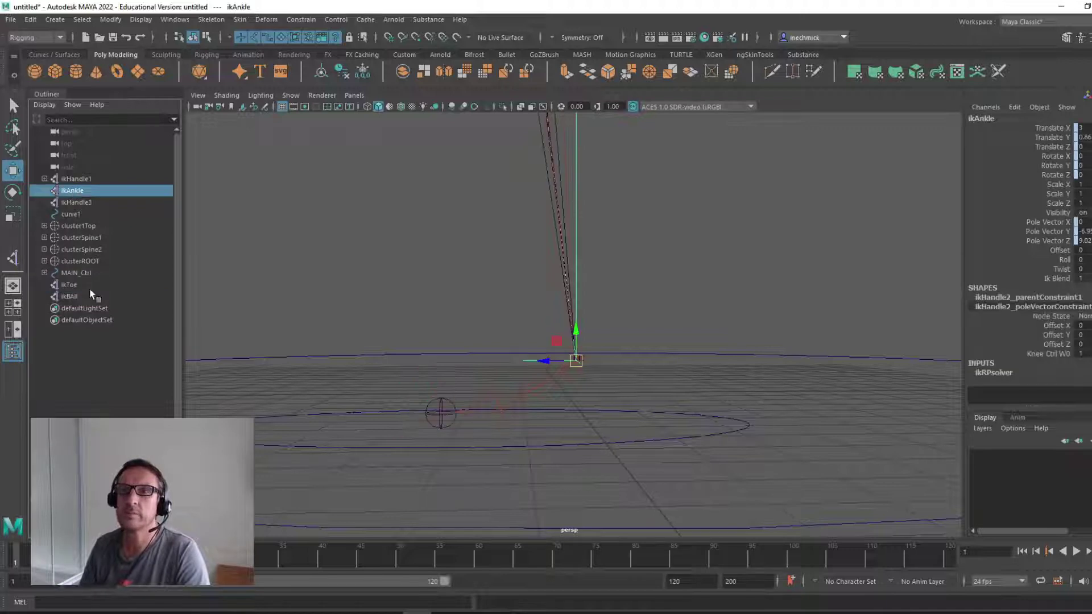
{"action": "left_click", "coordinate": [71, 286]}
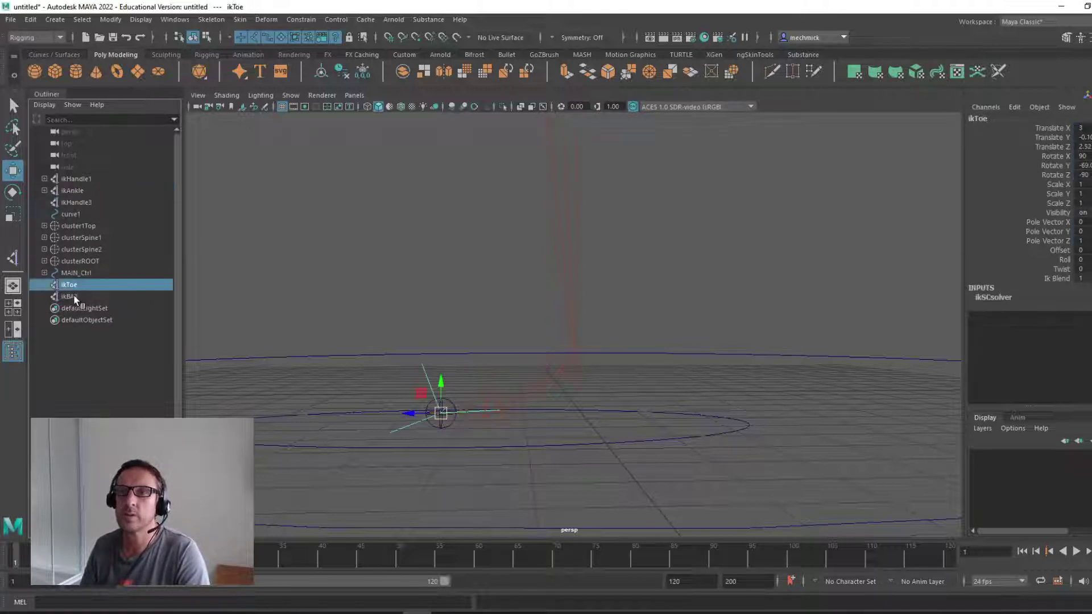
{"action": "left_click", "coordinate": [69, 296]}
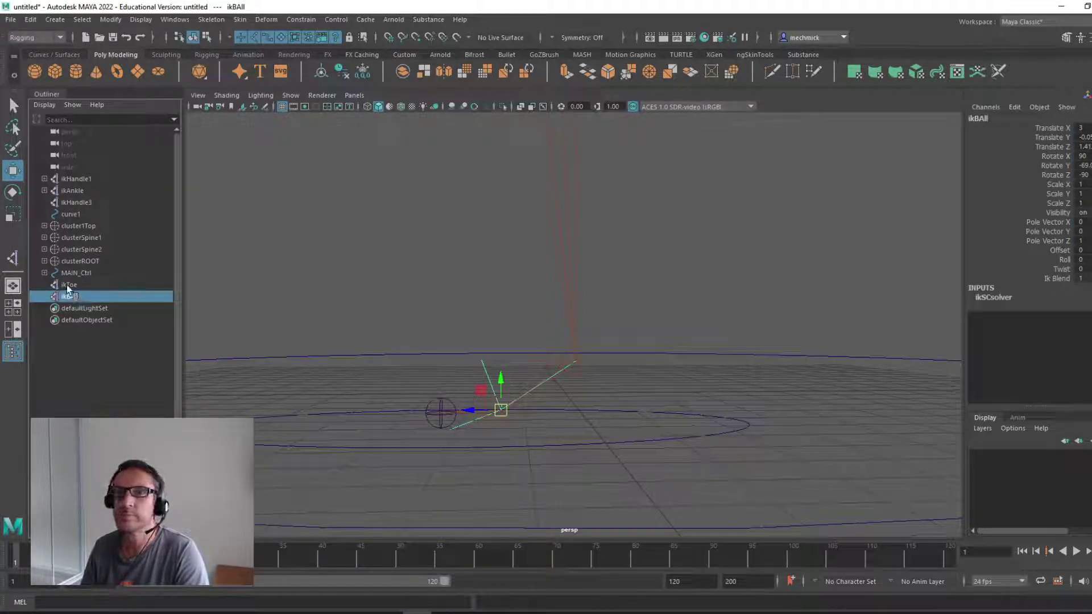
{"action": "left_click", "coordinate": [69, 285]}
{"action": "middle_click_drag", "start_coordinate": [75, 297], "coordinate": [71, 293]}
{"action": "left_click", "coordinate": [69, 285]}
{"action": "left_click", "coordinate": [70, 294]}
{"action": "left_click", "coordinate": [69, 285]}
{"action": "left_click", "coordinate": [70, 297]}
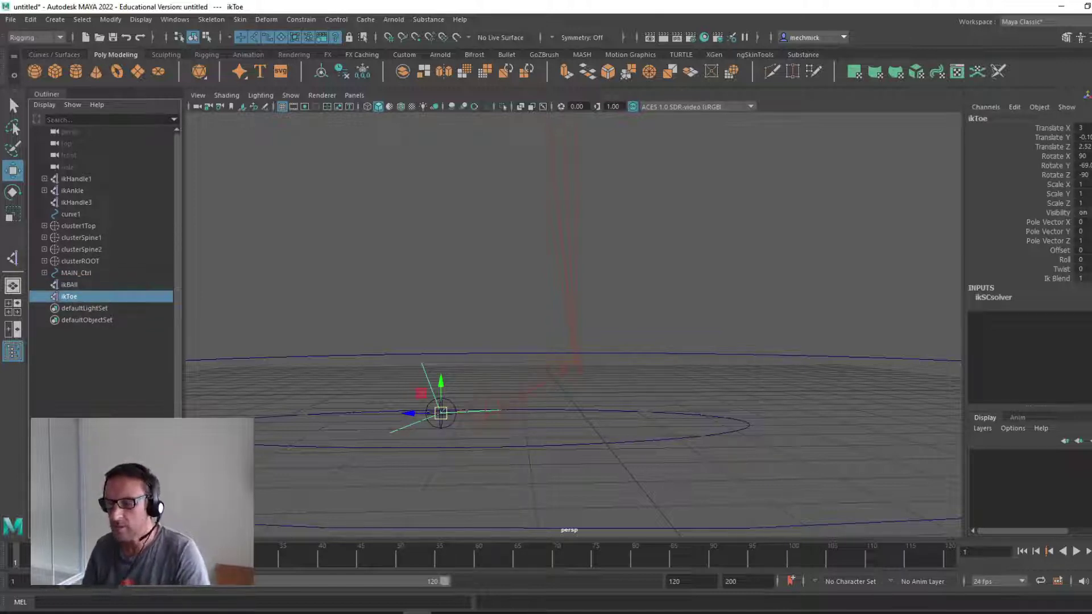
Step: Create a locator and snap it onto the heel of the foot
{"action": "left_click", "coordinate": [54, 20]}
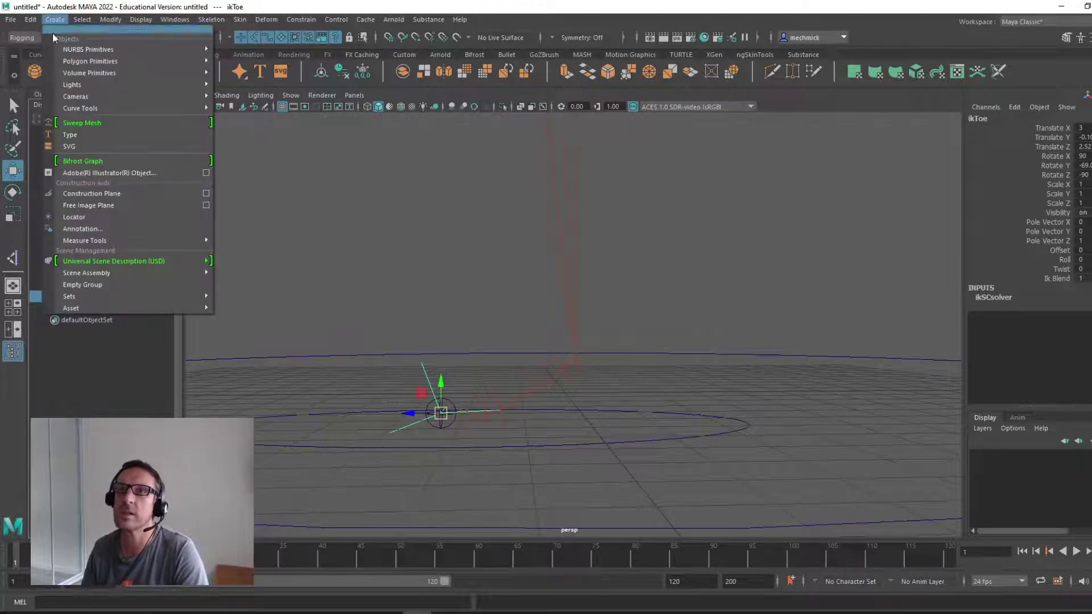
{"action": "left_click", "coordinate": [75, 216]}
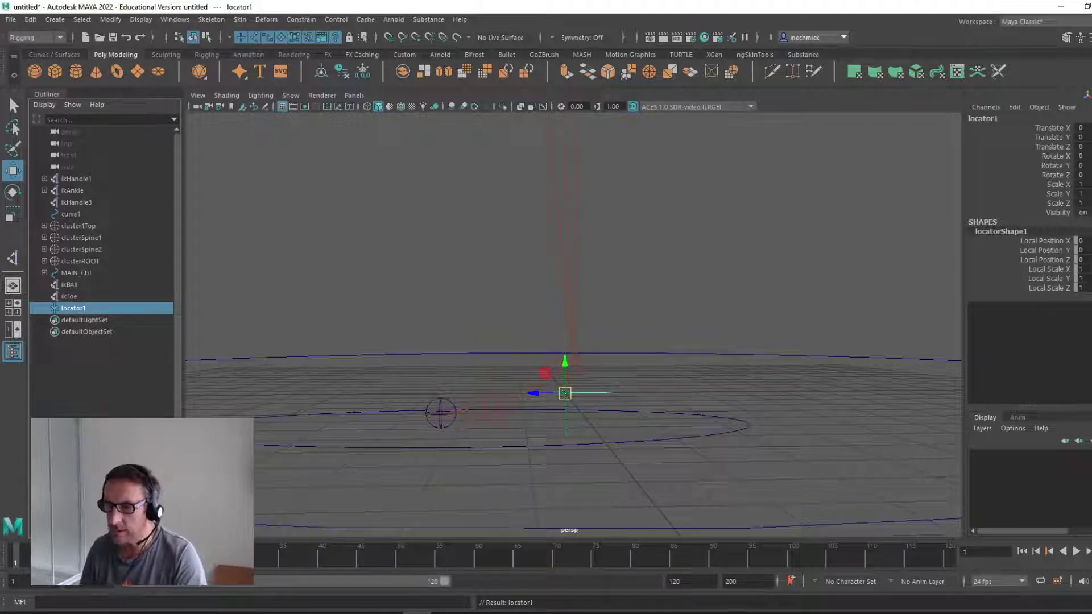
{"action": "left_click_drag", "start_coordinate": [565, 367], "coordinate": [501, 434]}
{"action": "left_click_drag", "start_coordinate": [726, 419], "coordinate": [566, 419]}
{"action": "key", "text": "v"}
Step: Name the locator Heel_Loc and freeze its transformations
{"action": "double_click", "coordinate": [990, 119]}
{"action": "type", "text": "Heel_L"}
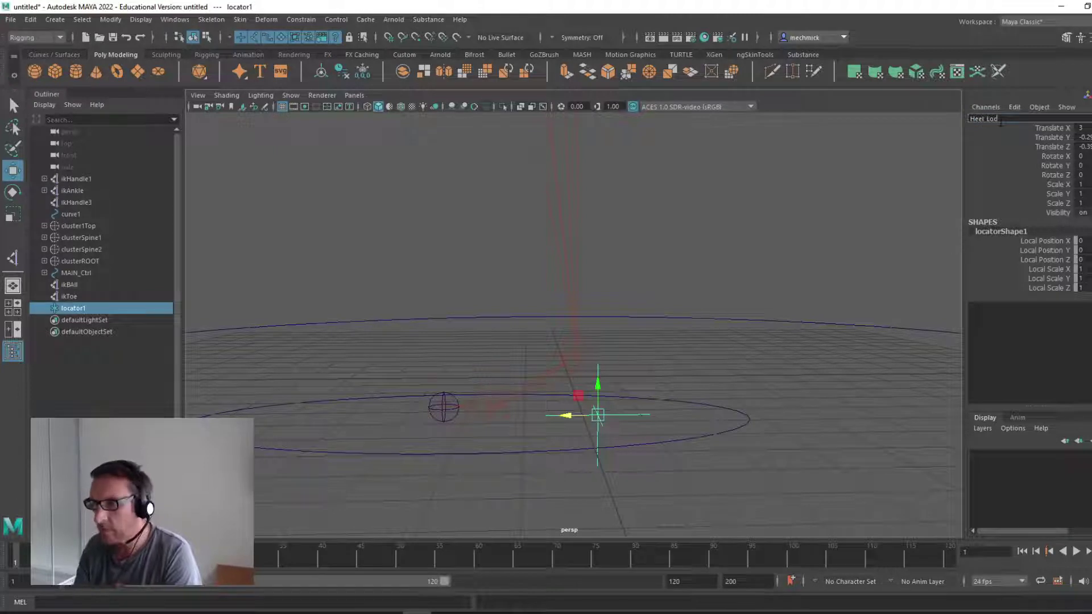
{"action": "type", "text": "oc"}
{"action": "key", "text": "Return"}
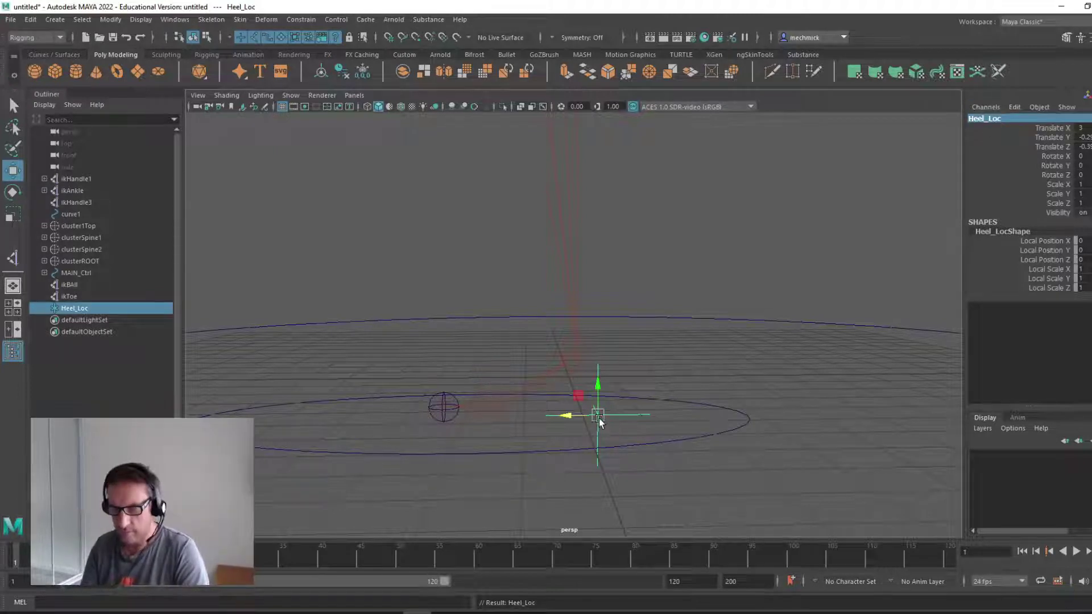
{"action": "left_click", "coordinate": [111, 20]}
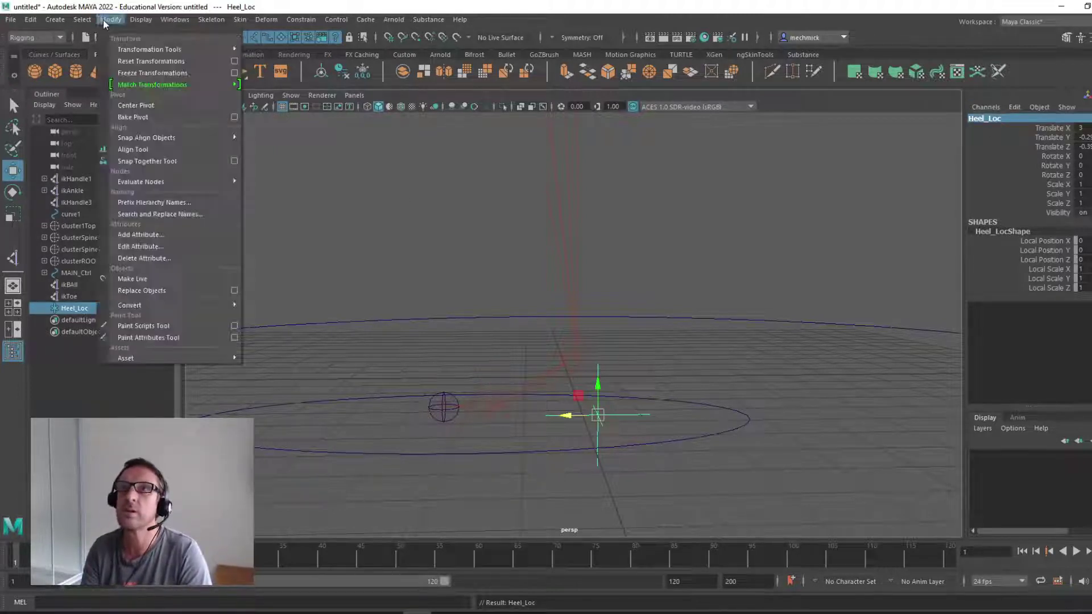
{"action": "left_click", "coordinate": [134, 73]}
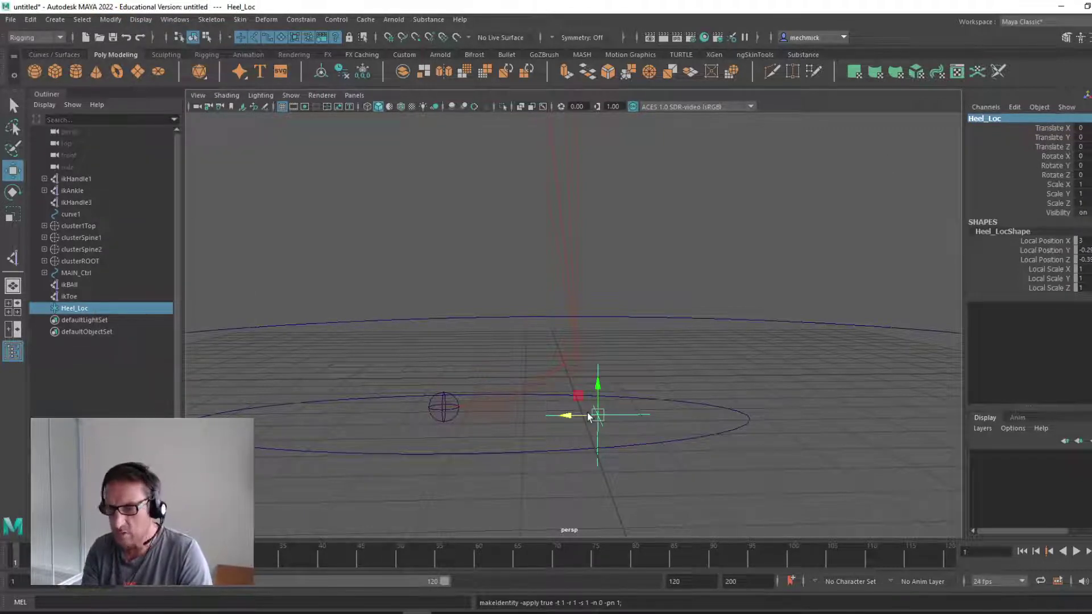
Step: Duplicate Heel_Loc forward to the ball, rename it Ball_Loc and freeze its transforms
{"action": "key", "text": "ctrl+d"}
{"action": "left_click_drag", "start_coordinate": [564, 414], "coordinate": [471, 421]}
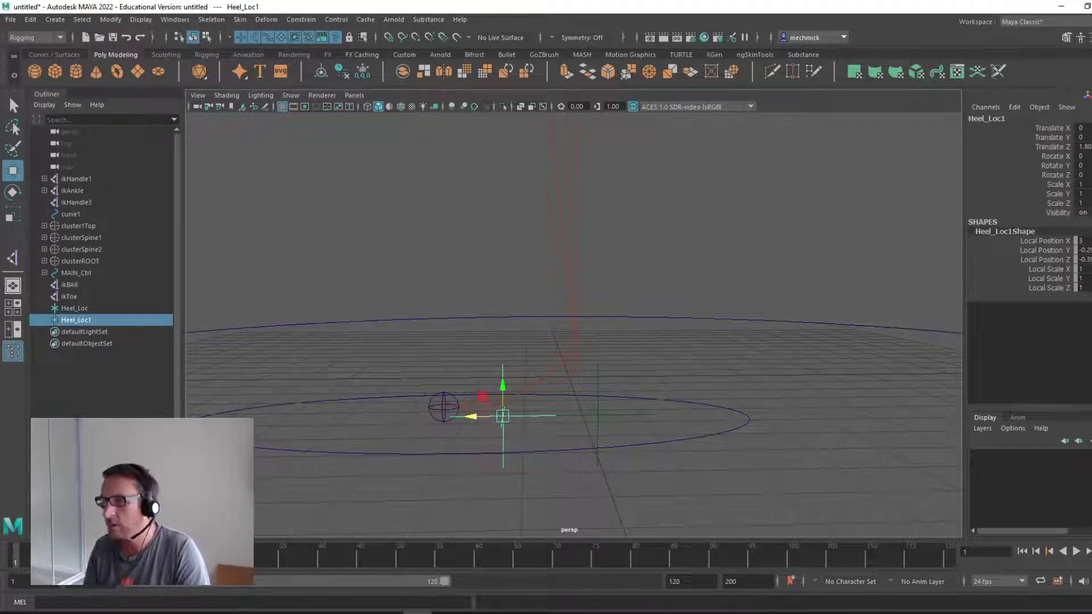
{"action": "left_click", "coordinate": [988, 121]}
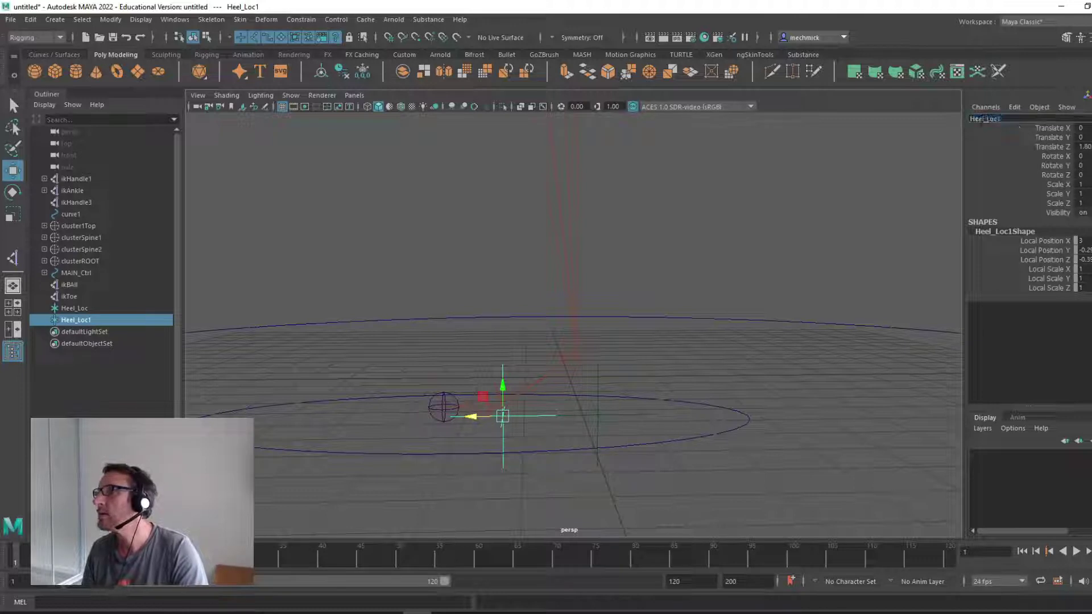
{"action": "left_click_drag", "start_coordinate": [983, 119], "coordinate": [959, 127]}
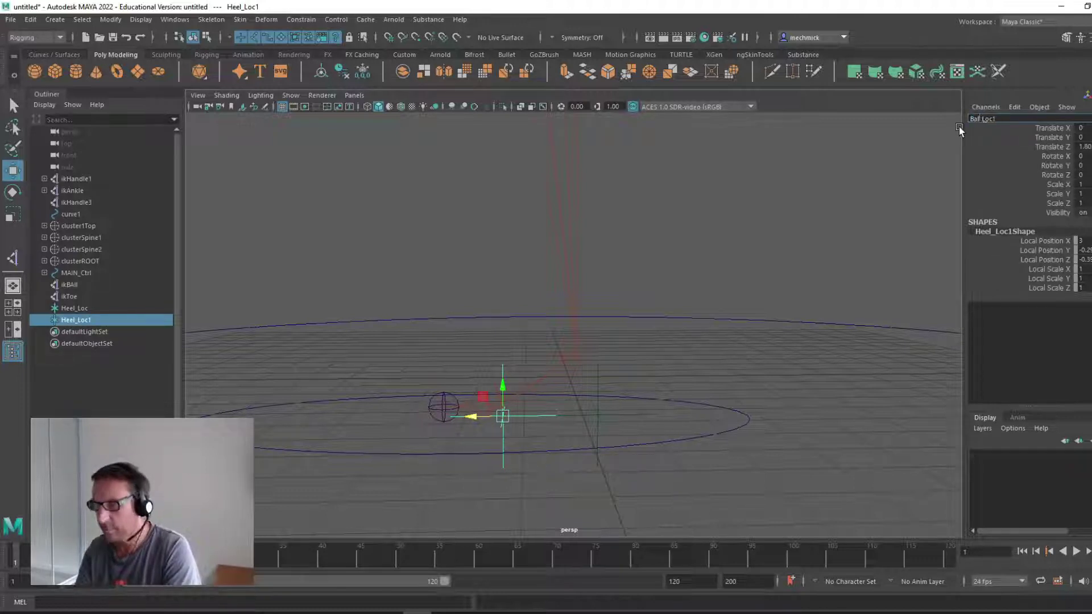
{"action": "key", "text": "Return"}
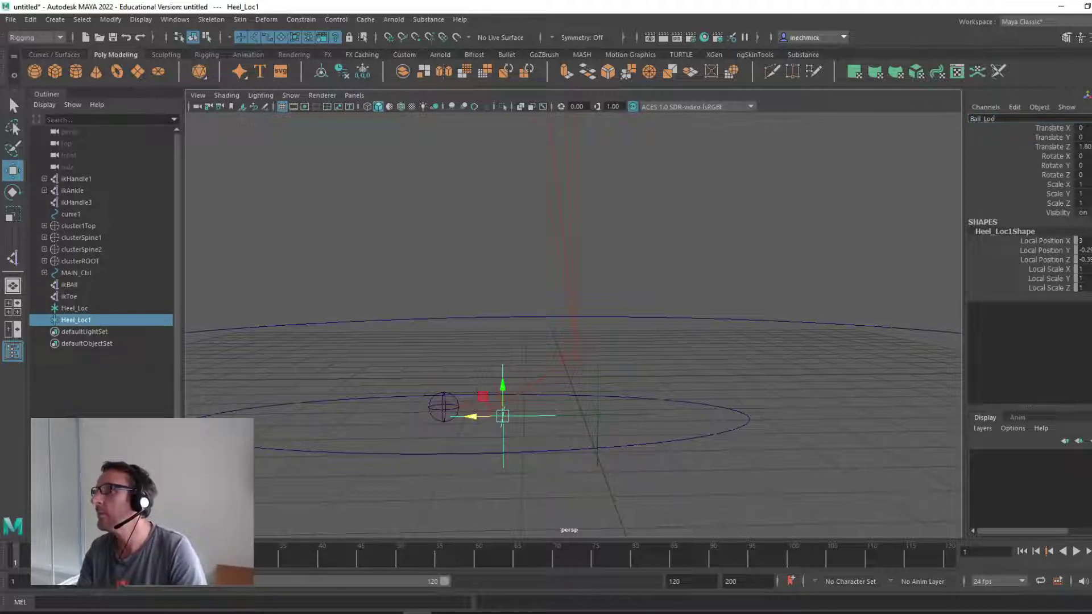
{"action": "left_click", "coordinate": [107, 20]}
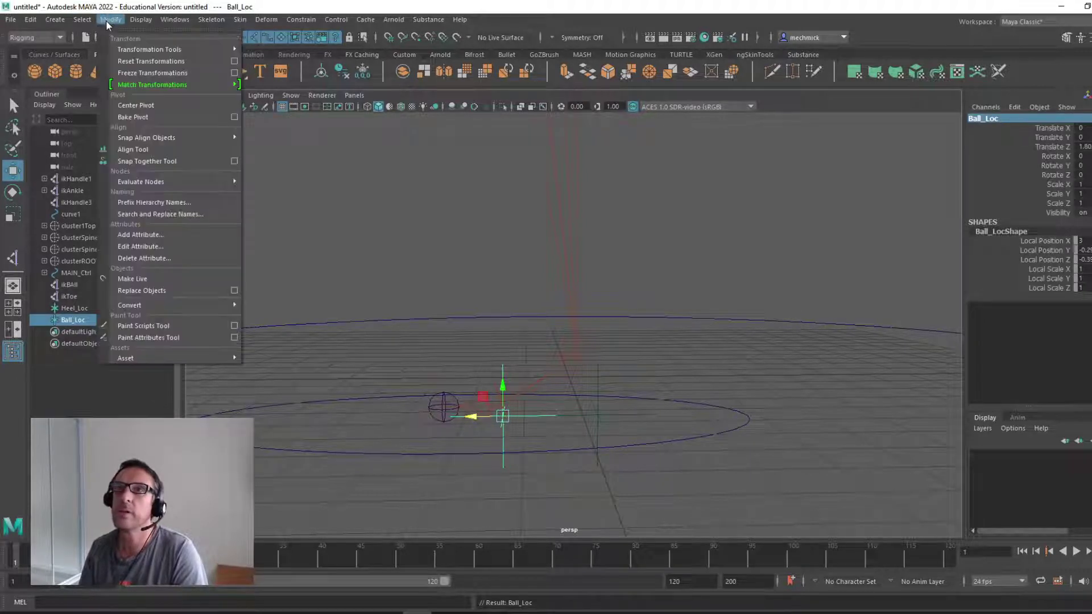
{"action": "left_click", "coordinate": [138, 73]}
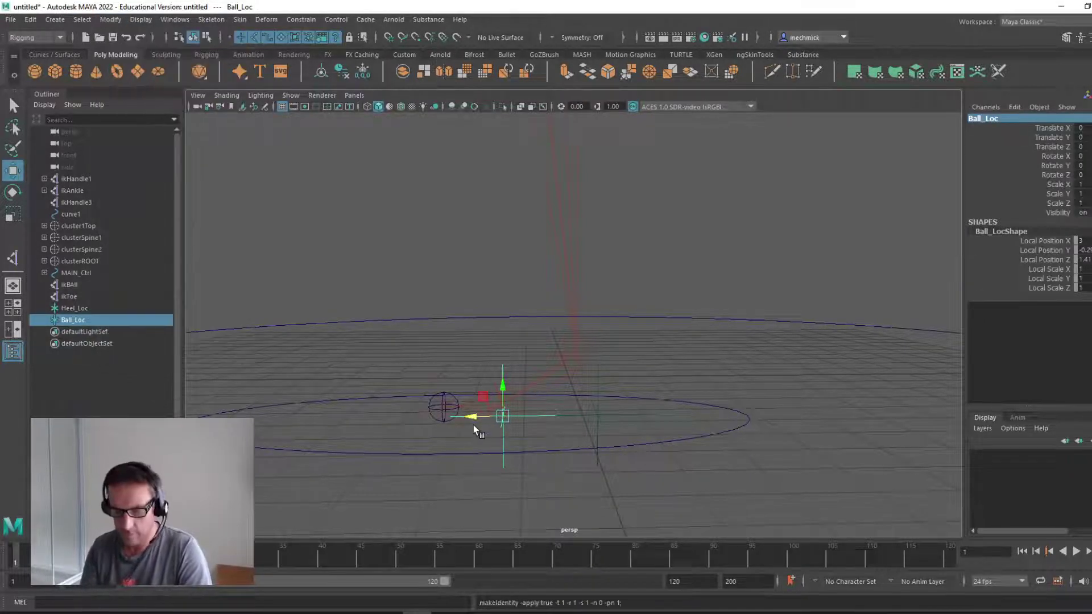
Step: Duplicate Ball_Loc forward to the toe, freeze it and rename it TOE_Loc
{"action": "key", "text": "ctrl+d"}
{"action": "left_click_drag", "start_coordinate": [472, 418], "coordinate": [412, 416]}
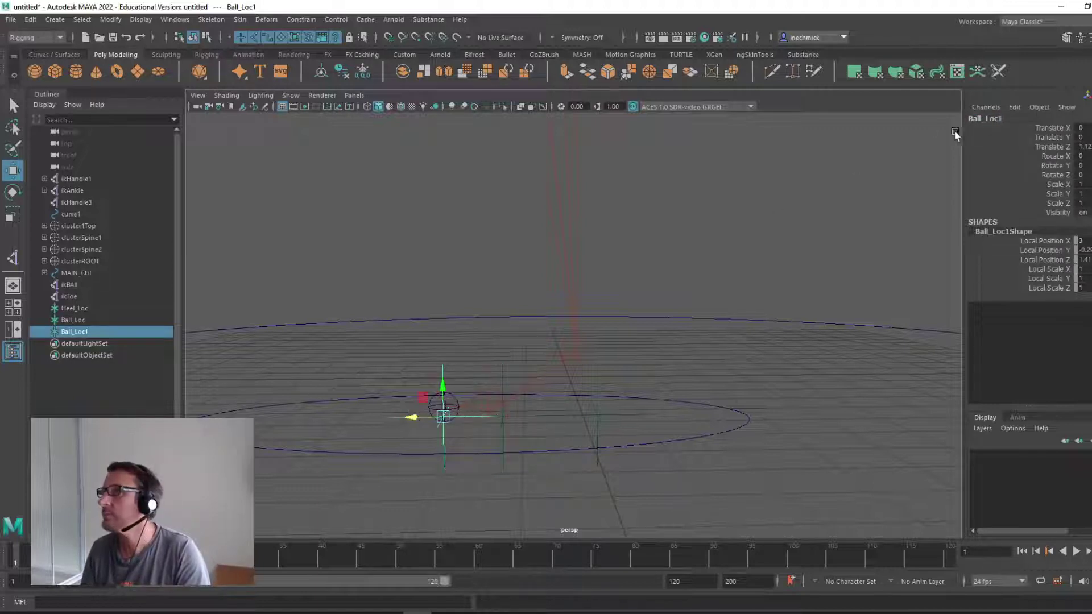
{"action": "left_click", "coordinate": [110, 19]}
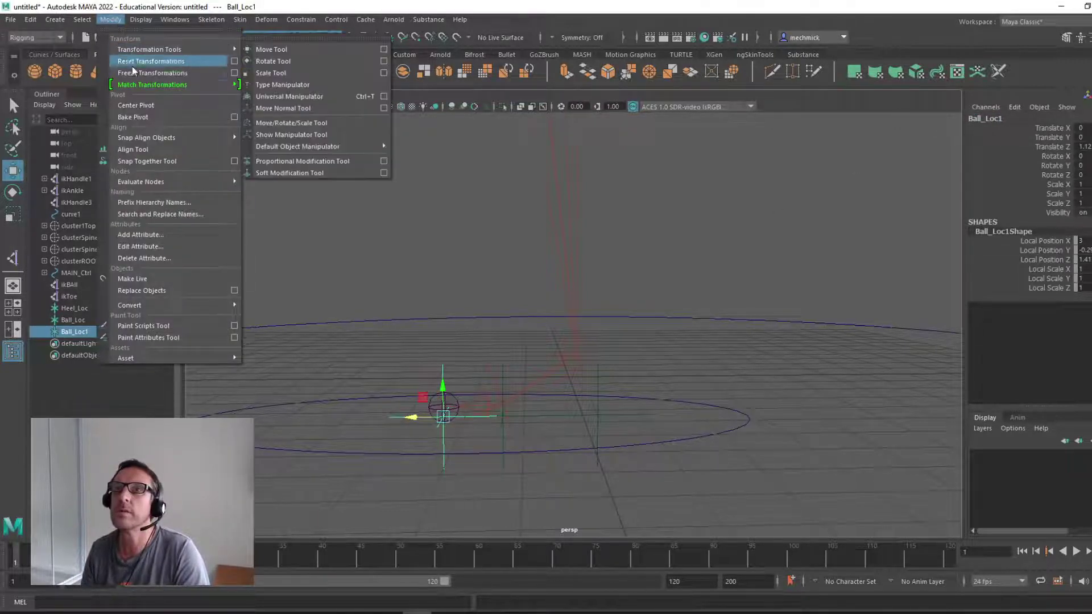
{"action": "left_click", "coordinate": [152, 73]}
{"action": "left_click", "coordinate": [984, 118]}
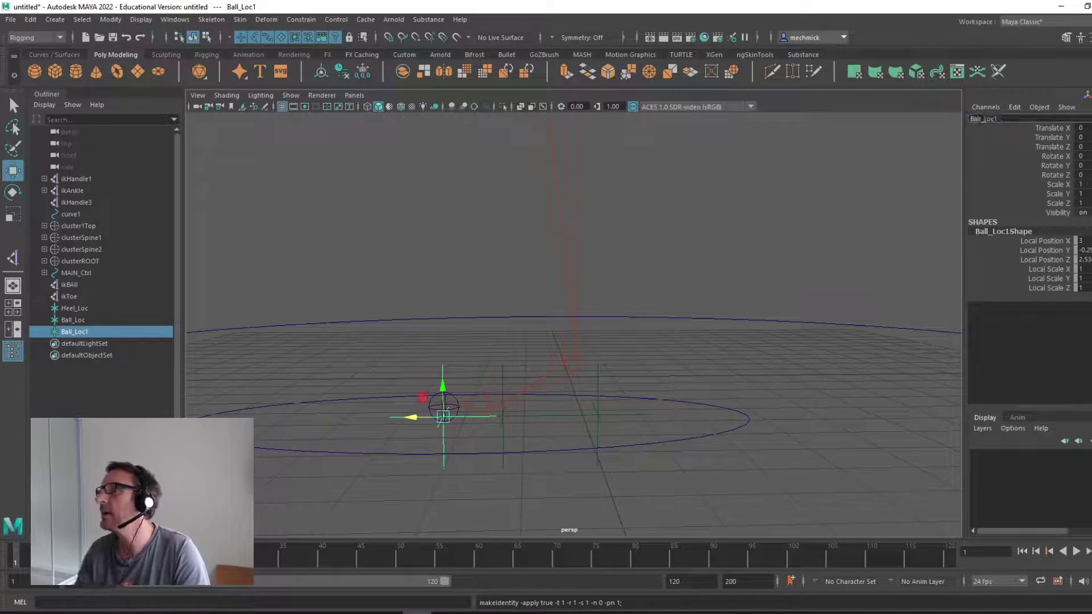
{"action": "left_click", "coordinate": [981, 121]}
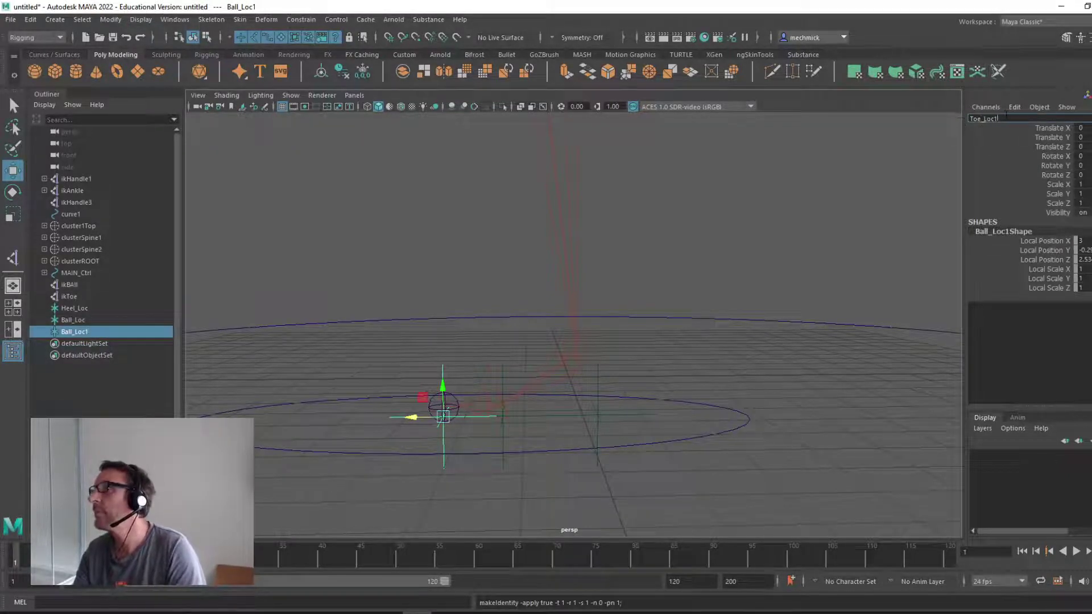
{"action": "key", "text": "BackSpace"}
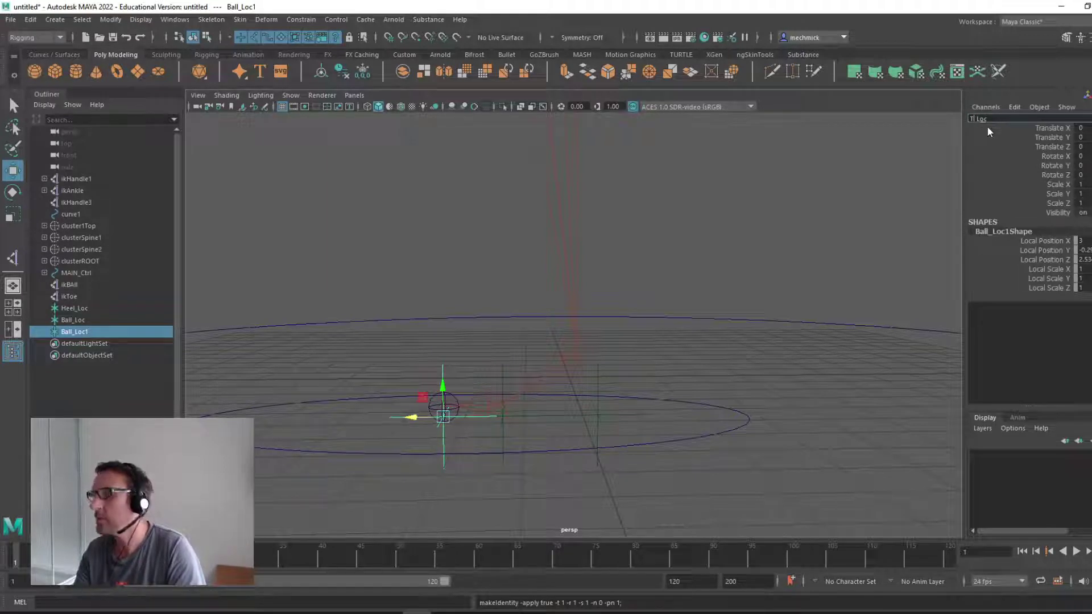
{"action": "key", "text": "Return"}
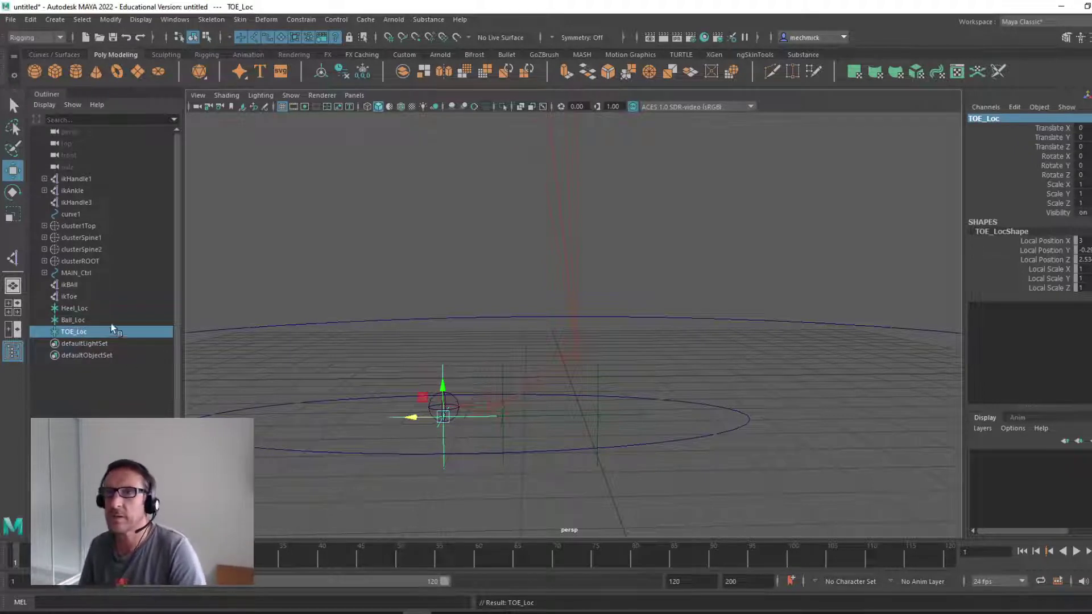
Step: Select Ball_Loc, TOE_Loc and Heel_Loc in turn to check them
{"action": "left_click", "coordinate": [73, 321]}
{"action": "left_click", "coordinate": [76, 331]}
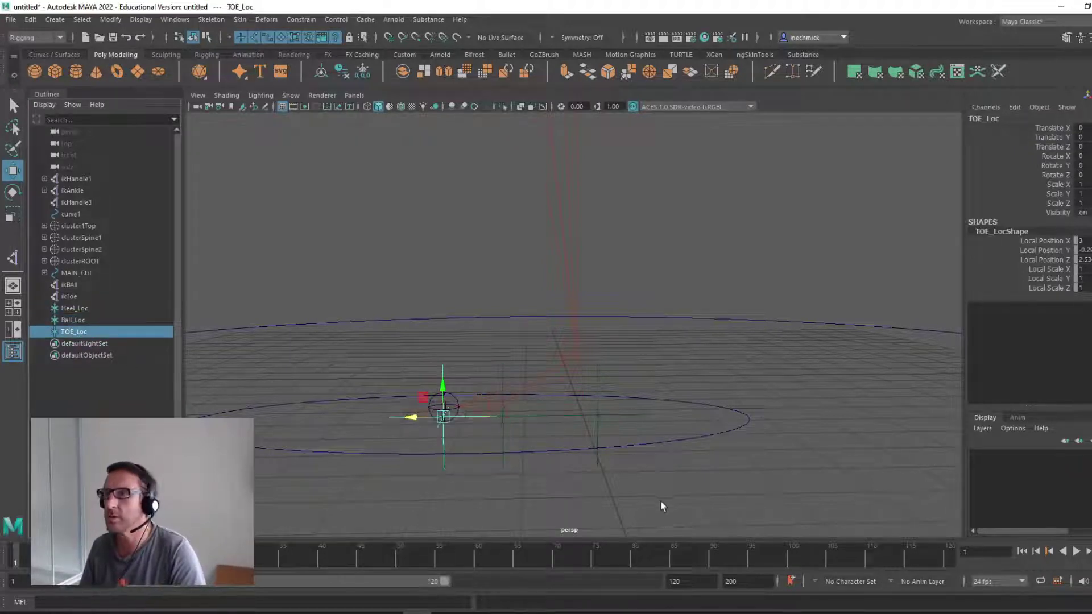
{"action": "left_click", "coordinate": [63, 320]}
{"action": "left_click", "coordinate": [68, 308]}
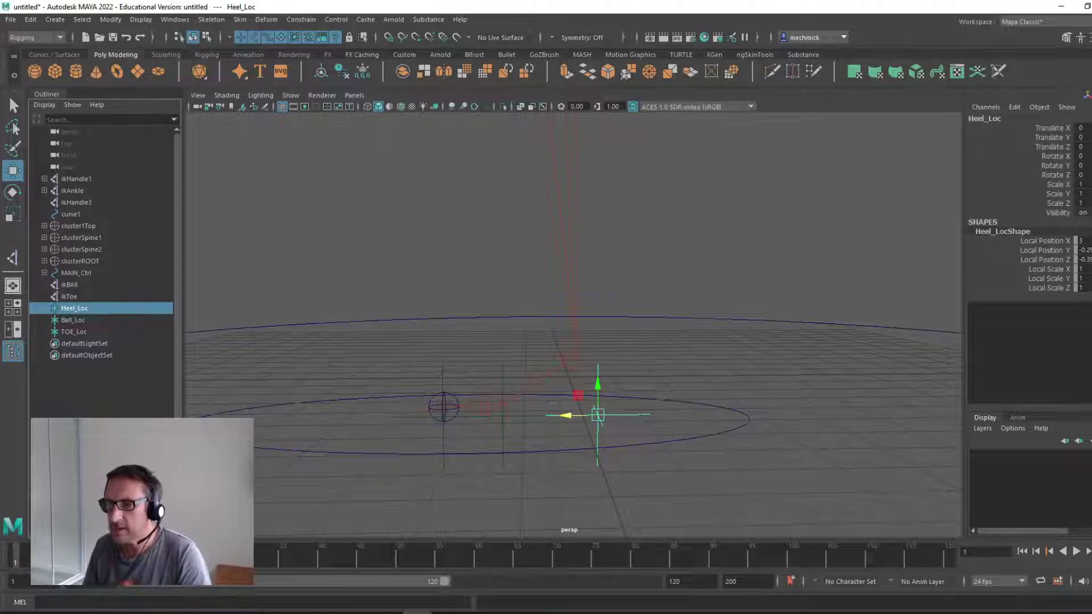
Step: Parent TOE_Loc under Heel_Loc, undoing an accidental move of TOE_Loc first
{"action": "left_click", "coordinate": [444, 432]}
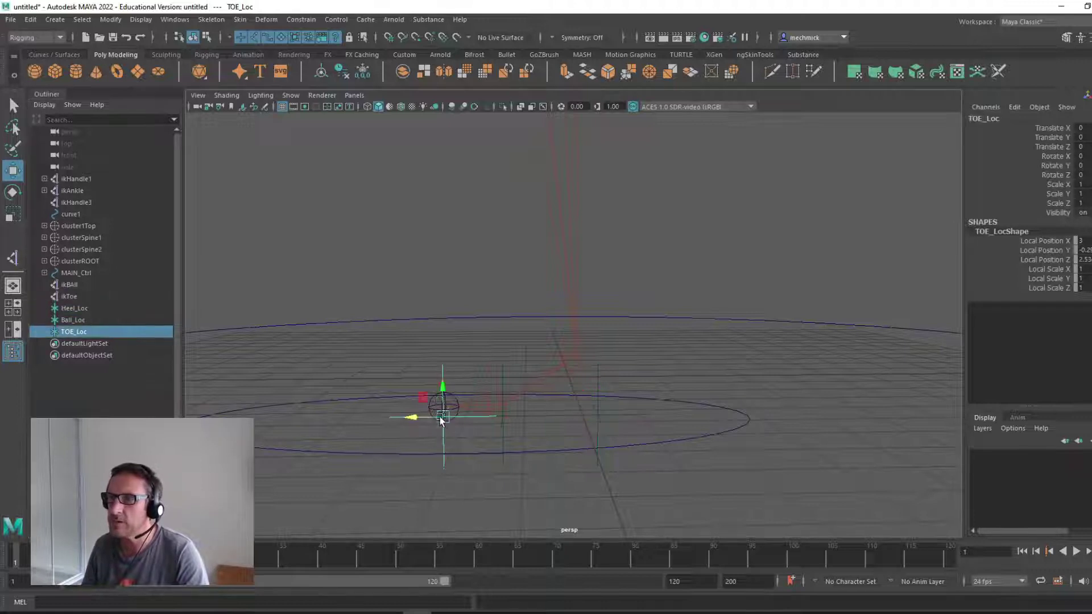
{"action": "left_click_drag", "start_coordinate": [444, 395], "coordinate": [437, 414]}
{"action": "key", "text": "ctrl+z"}
{"action": "key", "text": "ctrl+z"}
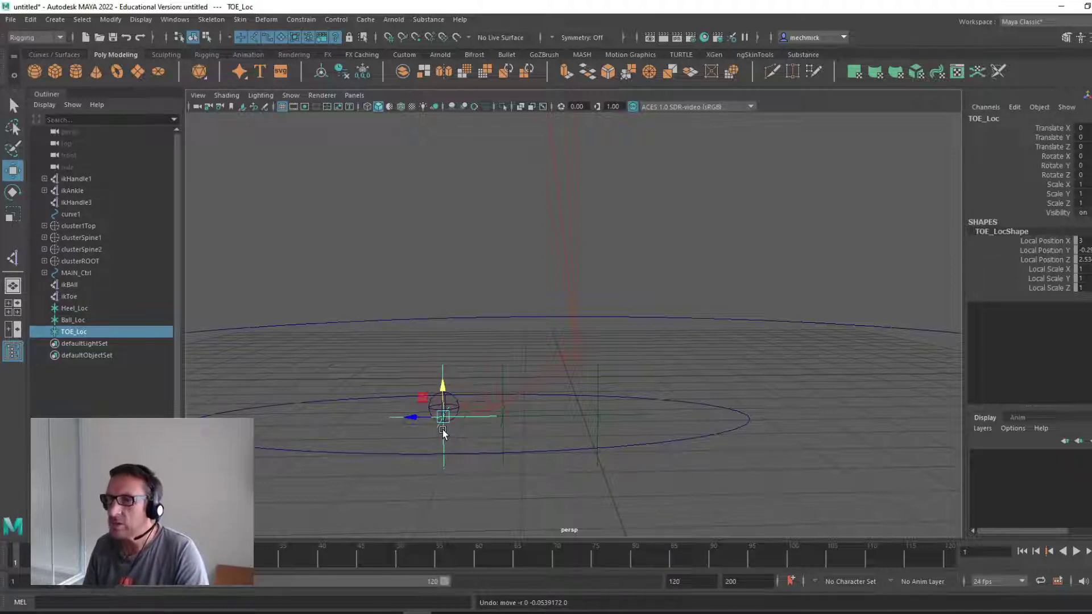
{"action": "left_click", "coordinate": [600, 420], "text": "shift"}
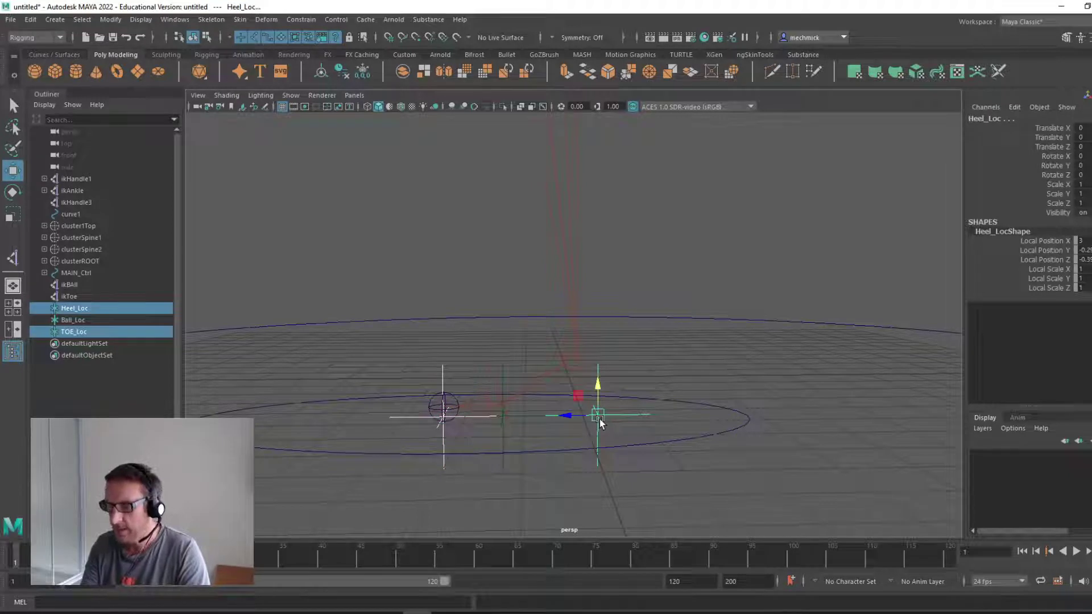
{"action": "key", "text": "p"}
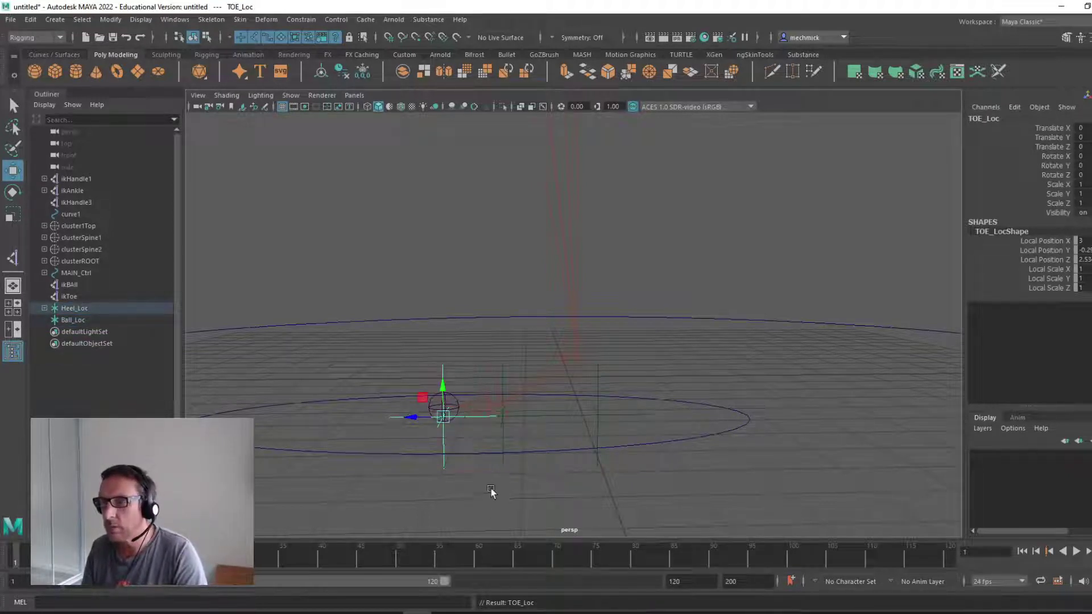
Step: Parent Ball_Loc under Heel_Loc, then select TOE_Loc and Ball_Loc to check their positions
{"action": "left_click", "coordinate": [504, 434]}
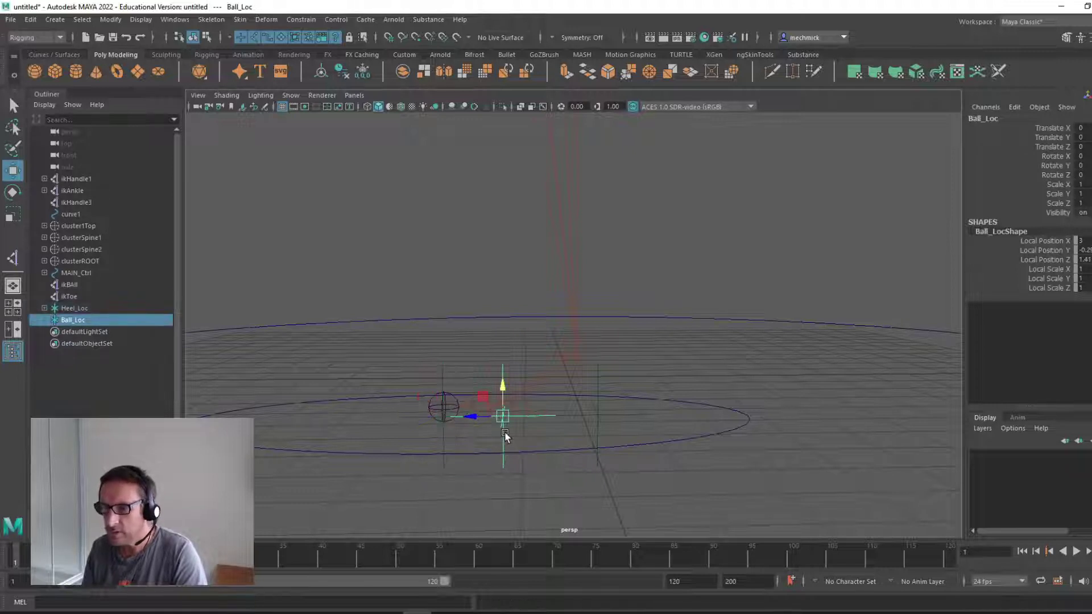
{"action": "left_click", "coordinate": [445, 436], "text": "shift"}
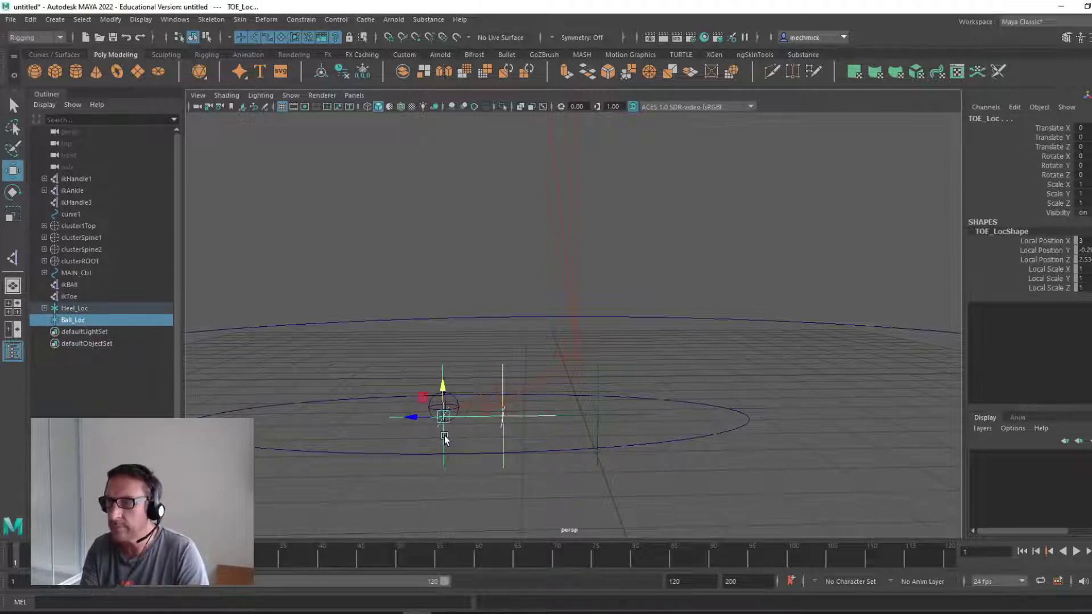
{"action": "key", "text": "p"}
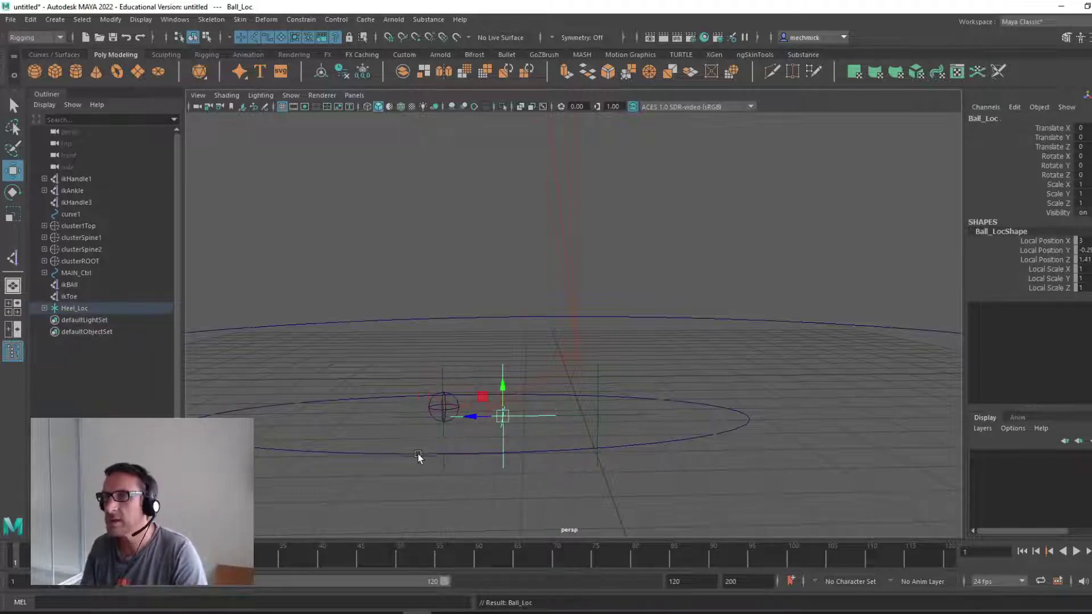
{"action": "left_click", "coordinate": [416, 455]}
{"action": "left_click", "coordinate": [444, 436]}
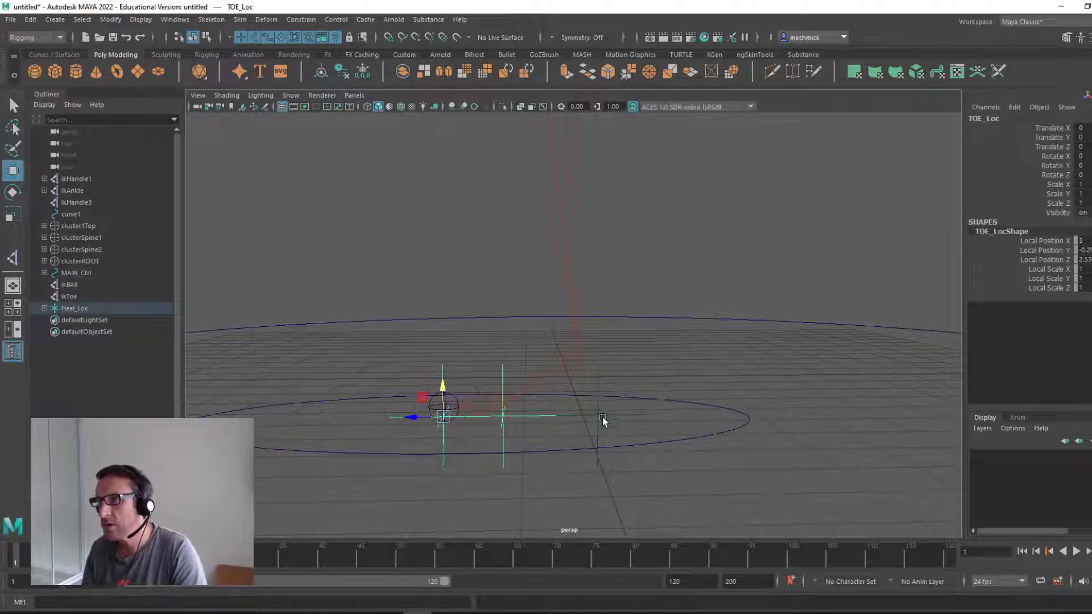
{"action": "left_click", "coordinate": [515, 433]}
{"action": "left_click", "coordinate": [503, 447]}
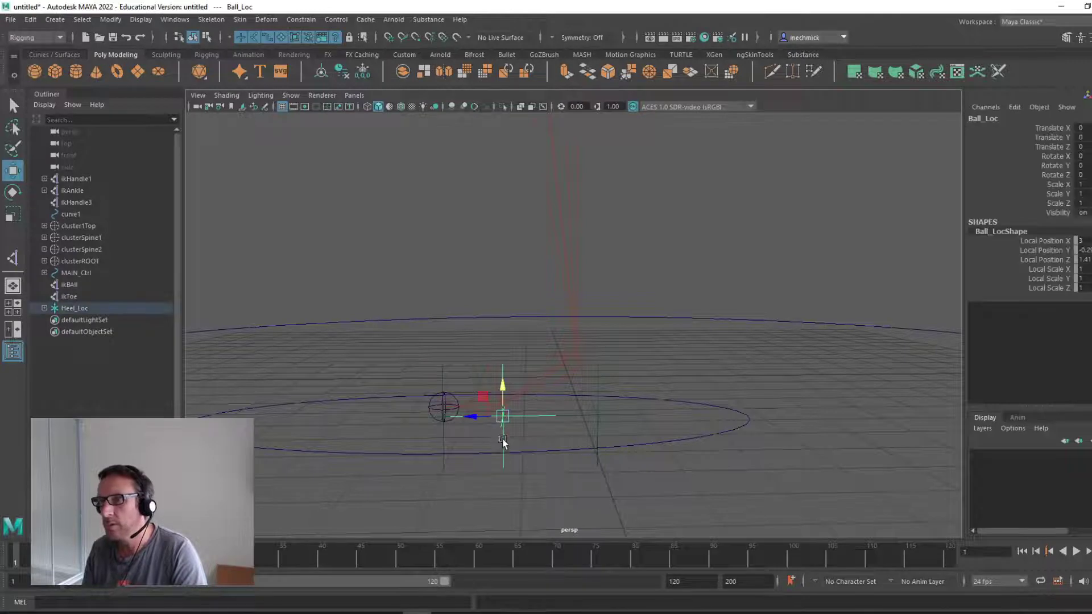
{"action": "left_click", "coordinate": [445, 431]}
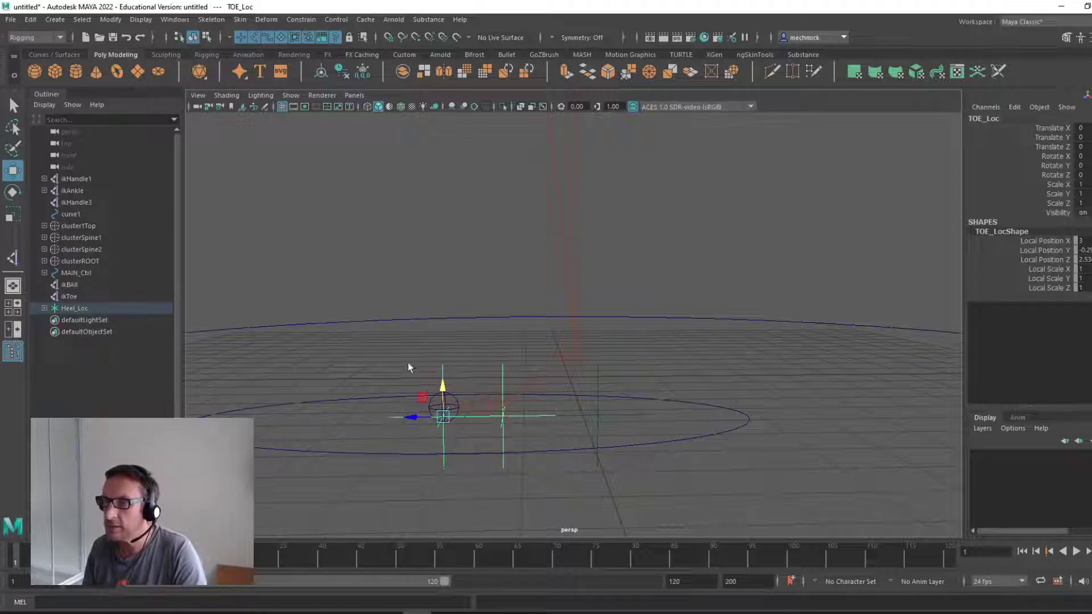
Step: Parent the ikAnkle and ikBAll handles under Ball_Loc
{"action": "left_click", "coordinate": [425, 371]}
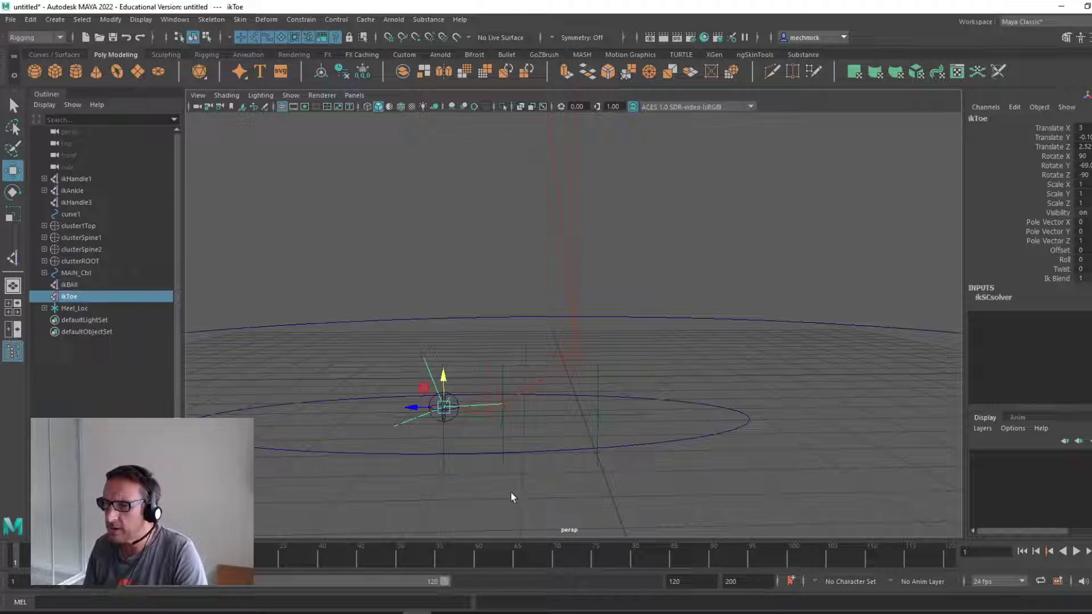
{"action": "left_click", "coordinate": [541, 360]}
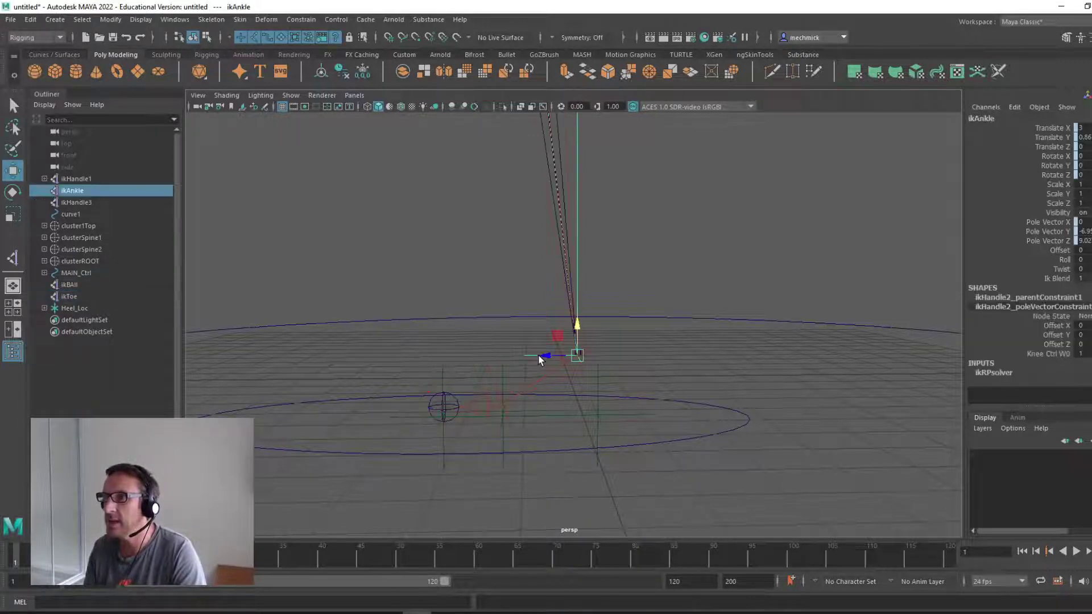
{"action": "left_click", "coordinate": [489, 371], "text": "shift"}
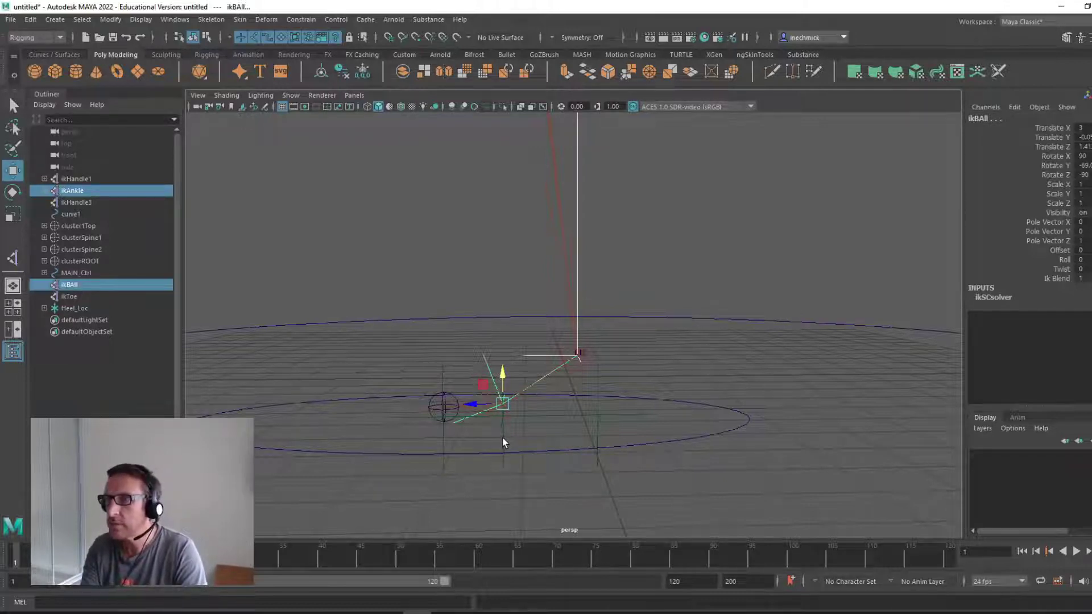
{"action": "left_click", "coordinate": [504, 443]}
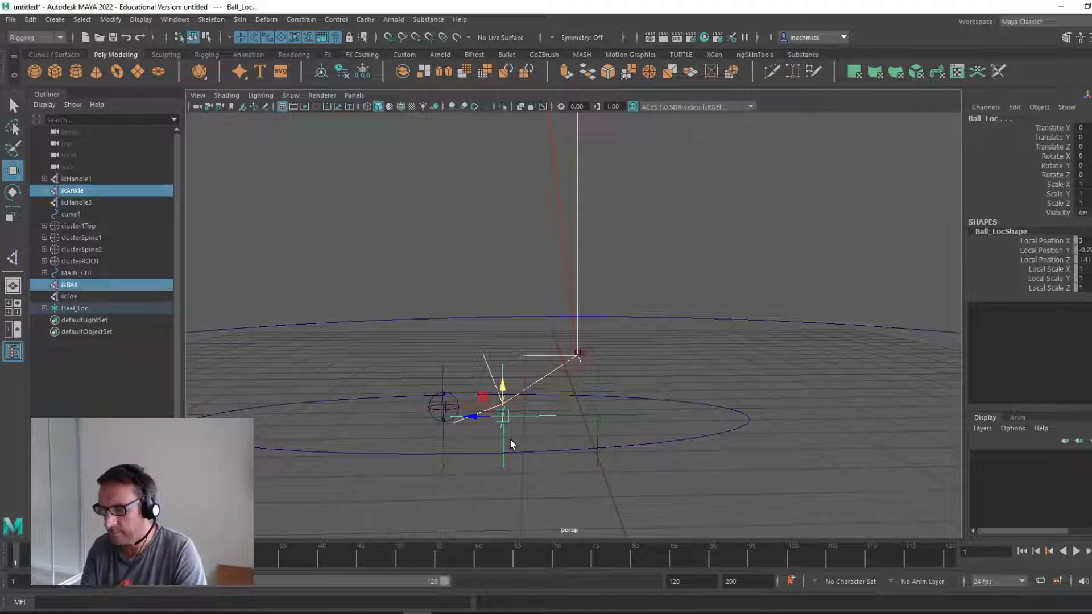
{"action": "key", "text": "p"}
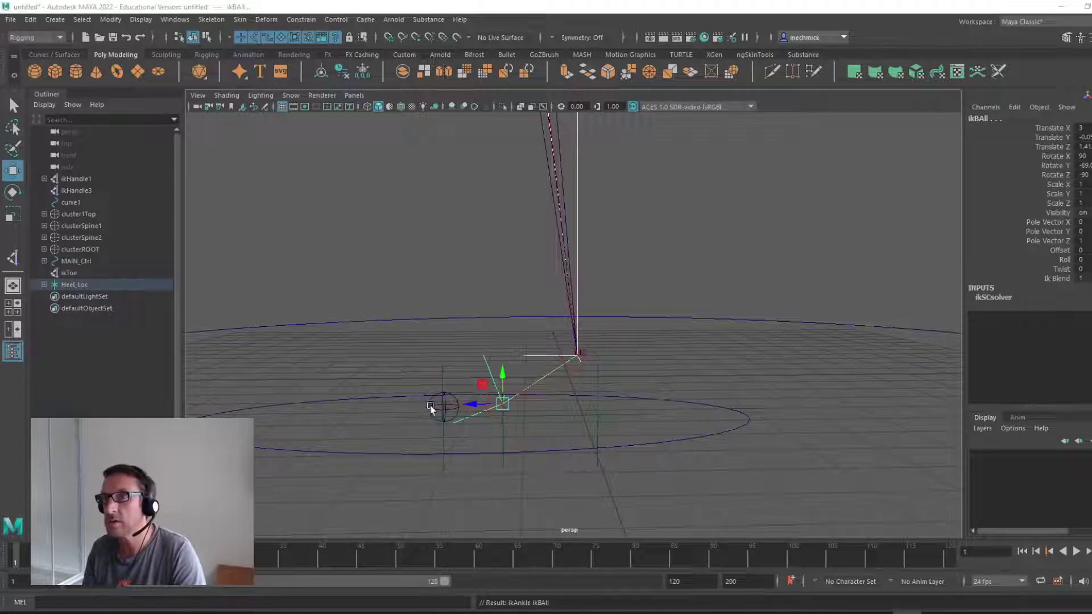
Step: Parent the ikToe handle under TOE_Loc, then select Foot_Ctrl
{"action": "left_click", "coordinate": [427, 366]}
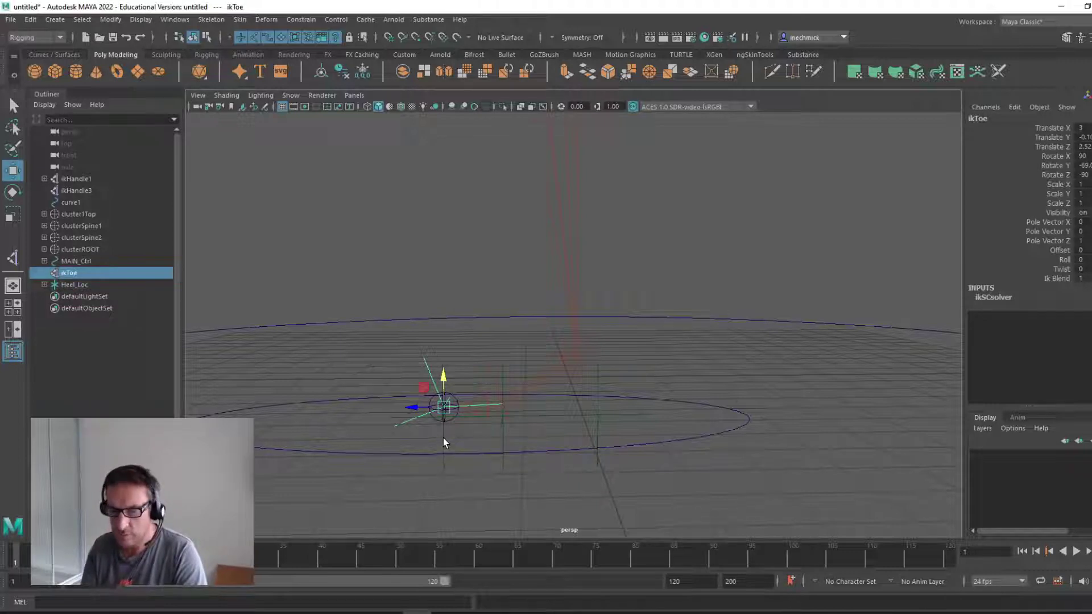
{"action": "key", "text": "g"}
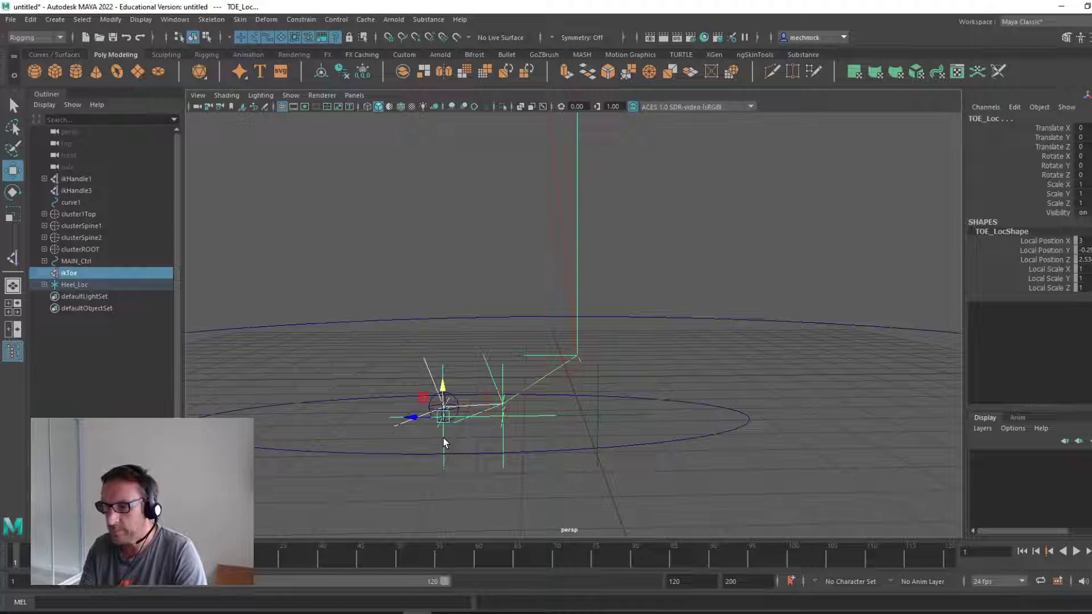
{"action": "key", "text": "ctrl+z"}
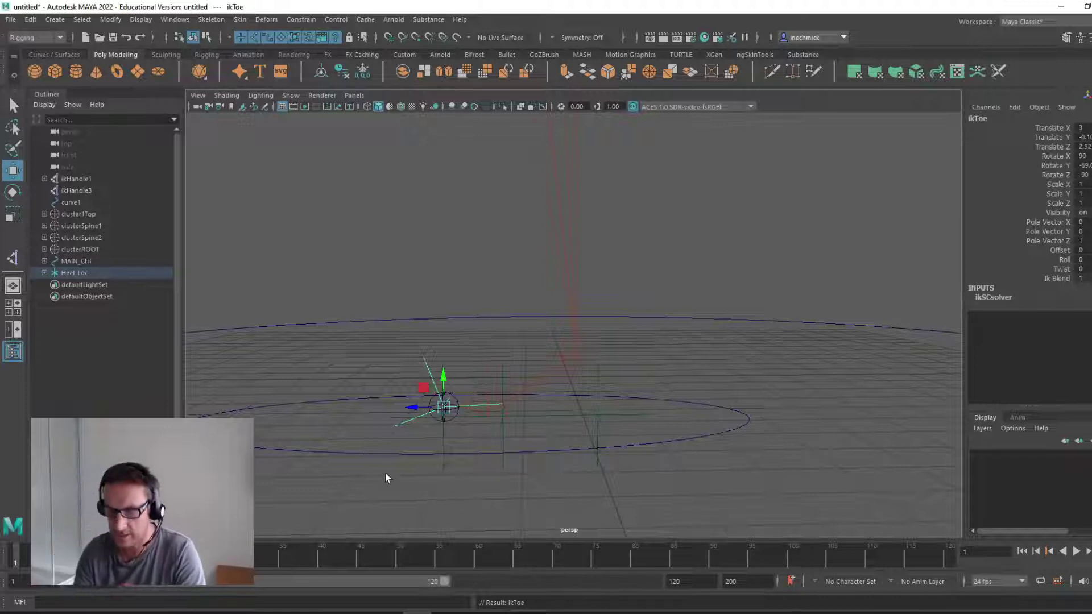
{"action": "left_click", "coordinate": [328, 450]}
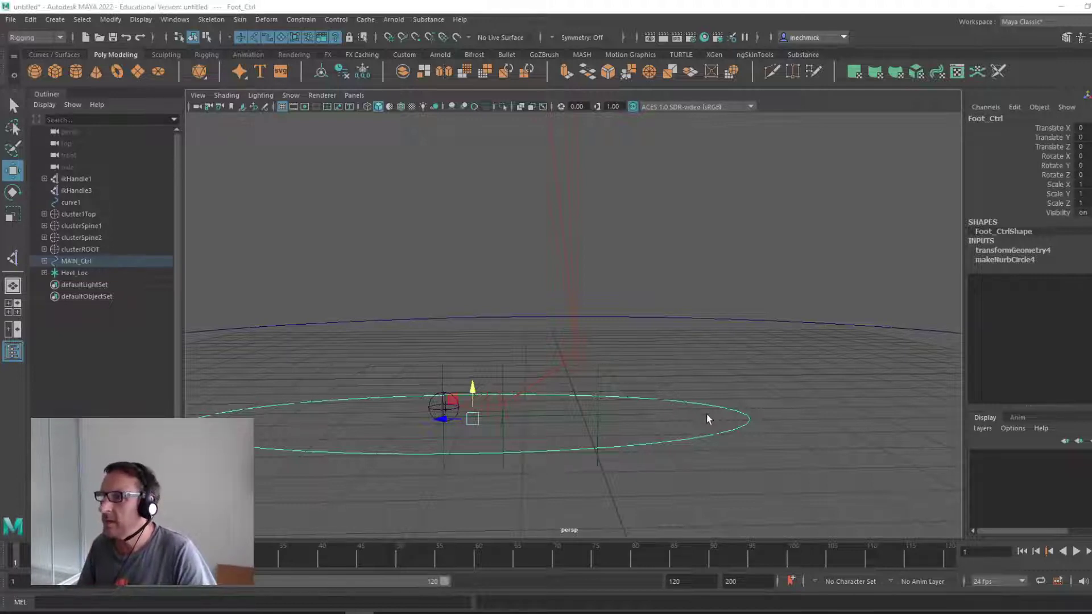
Step: Add a float Heel Ctrl attribute to Foot_Ctrl with minimum -10, maximum 10, default 0
{"action": "left_click", "coordinate": [1016, 108]}
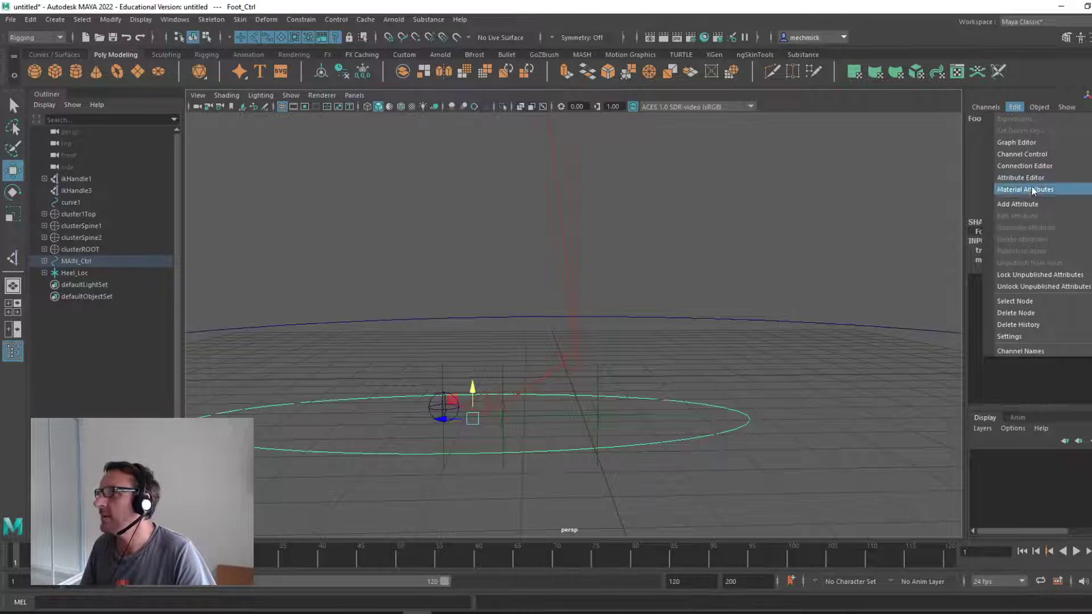
{"action": "left_click", "coordinate": [1037, 207]}
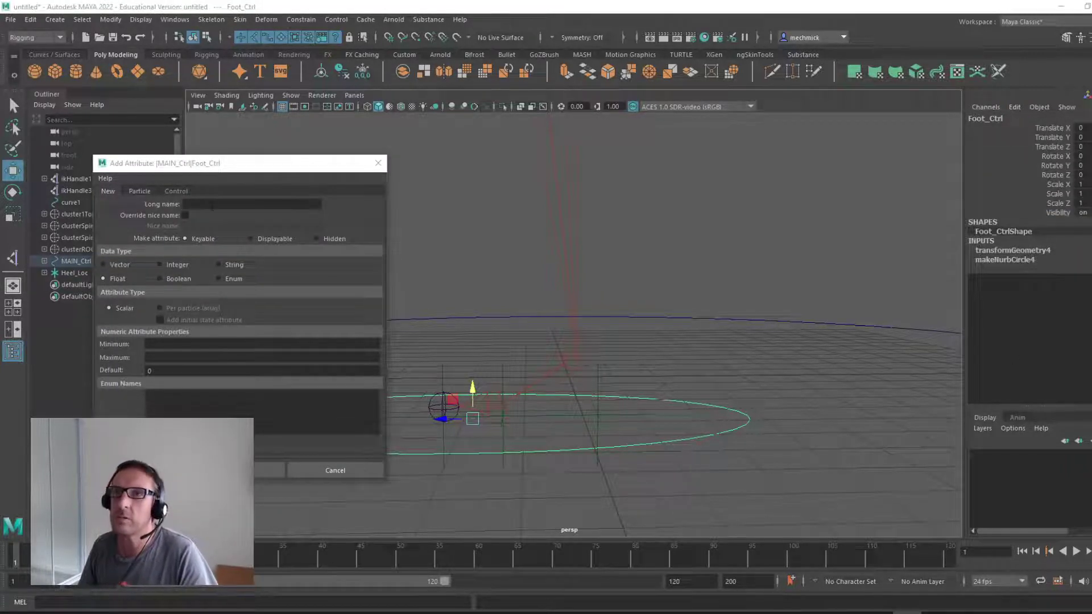
{"action": "type", "text": "Heel Ctrl"}
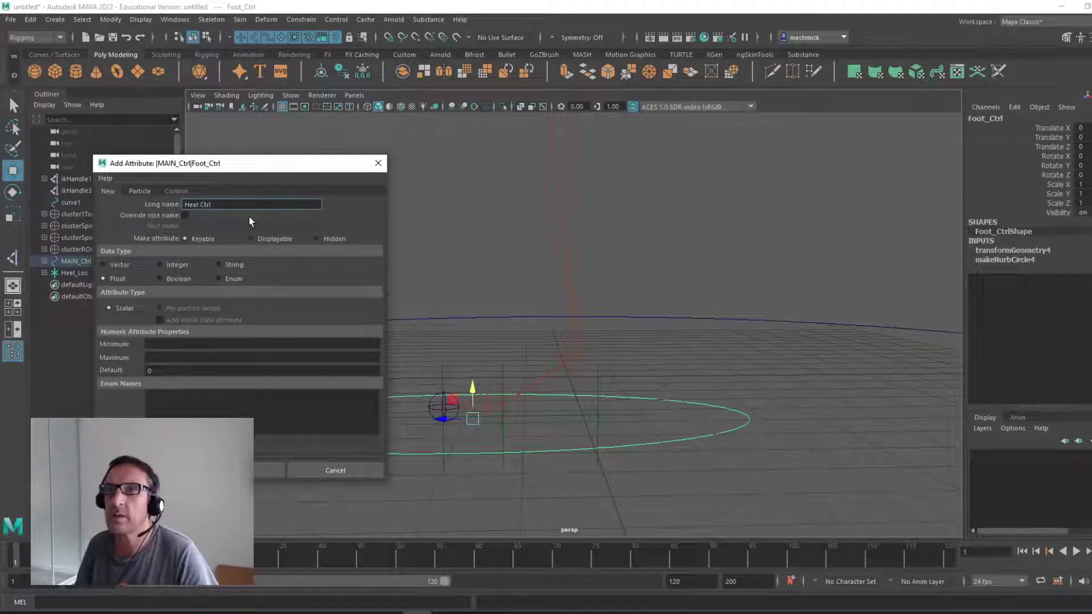
{"action": "left_click", "coordinate": [167, 344]}
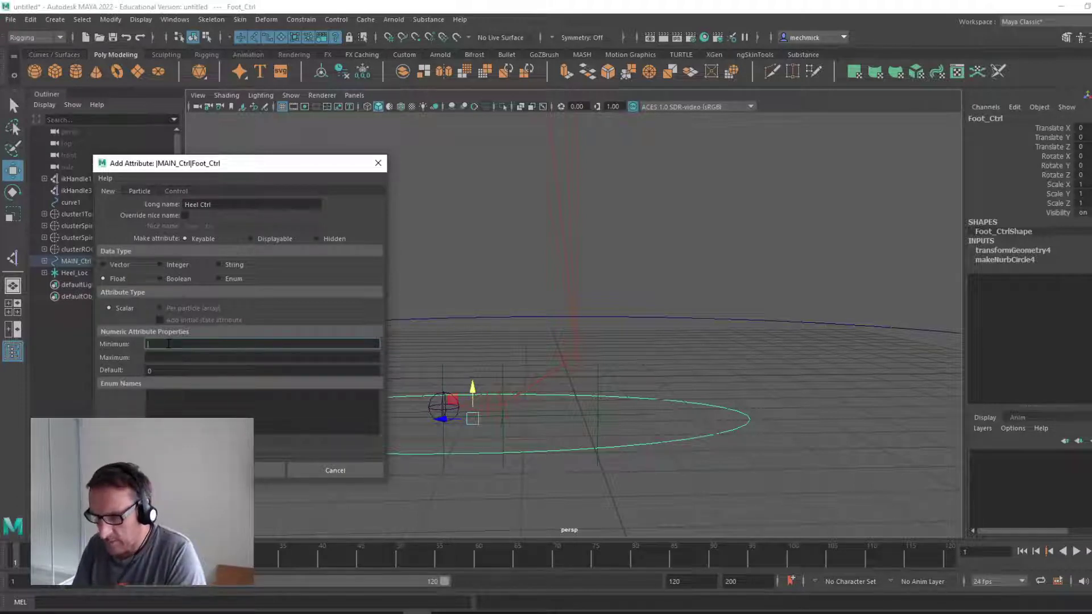
{"action": "type", "text": "-10"}
{"action": "left_click", "coordinate": [164, 357]}
{"action": "type", "text": "10"}
{"action": "left_click", "coordinate": [150, 370]}
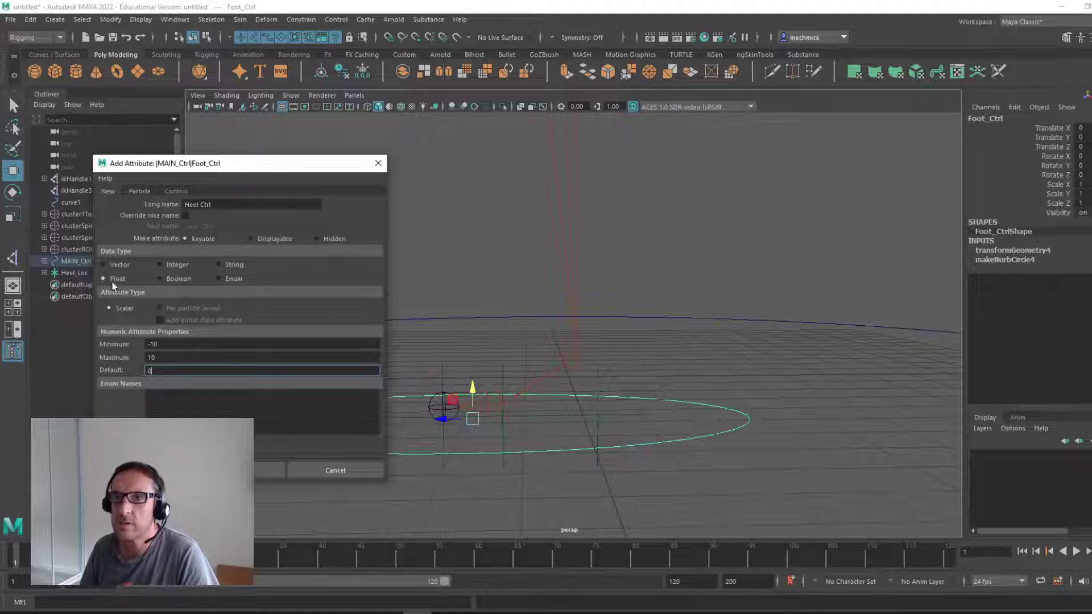
{"action": "left_click", "coordinate": [200, 205]}
{"action": "key", "text": "Tab"}
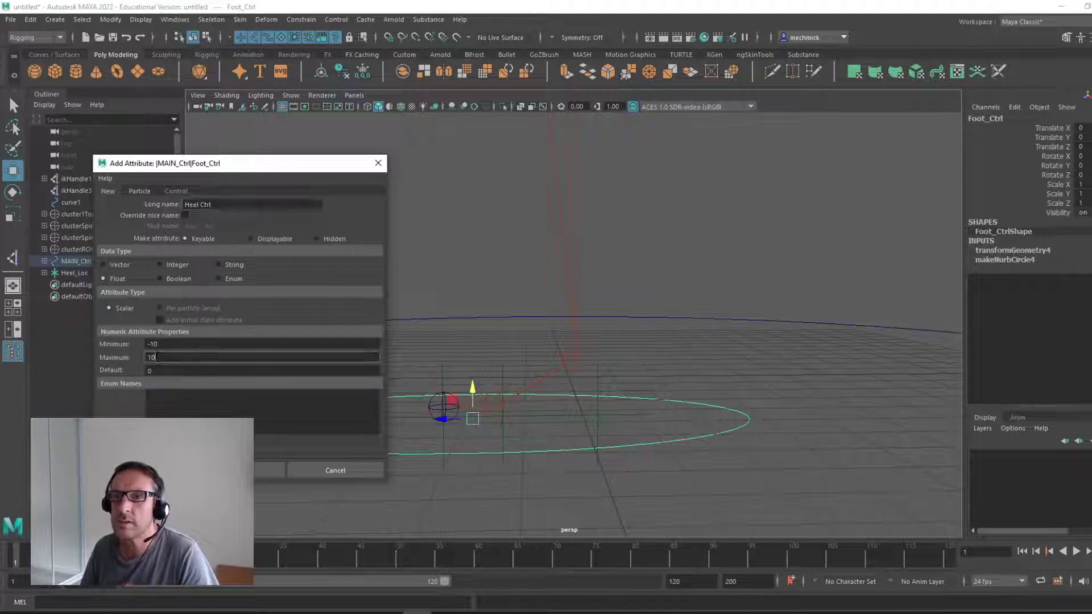
{"action": "key", "text": "Tab"}
{"action": "key", "text": "Tab"}
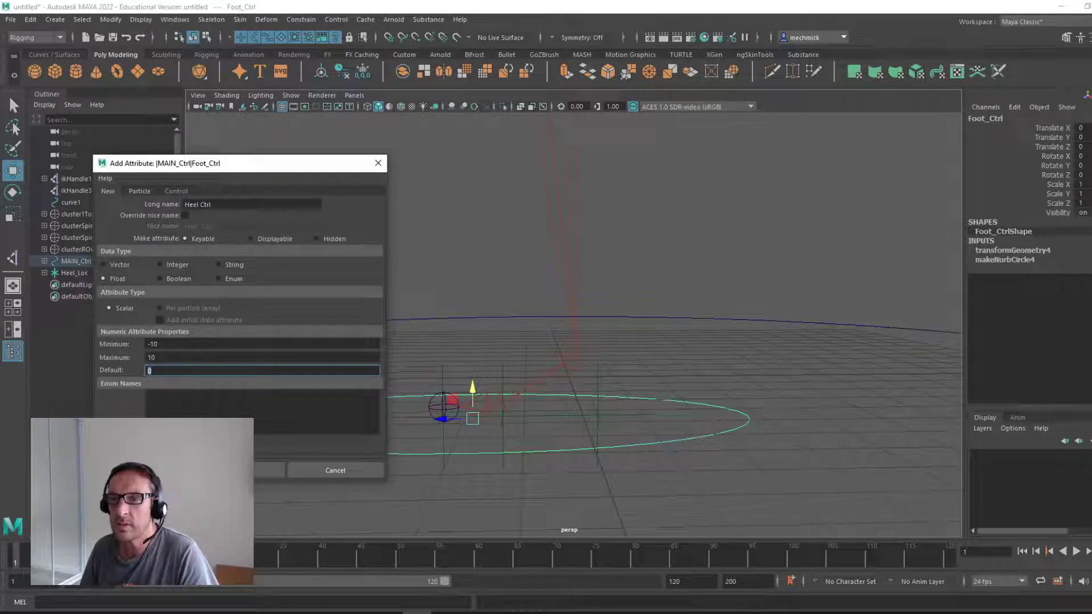
{"action": "key", "text": "Return"}
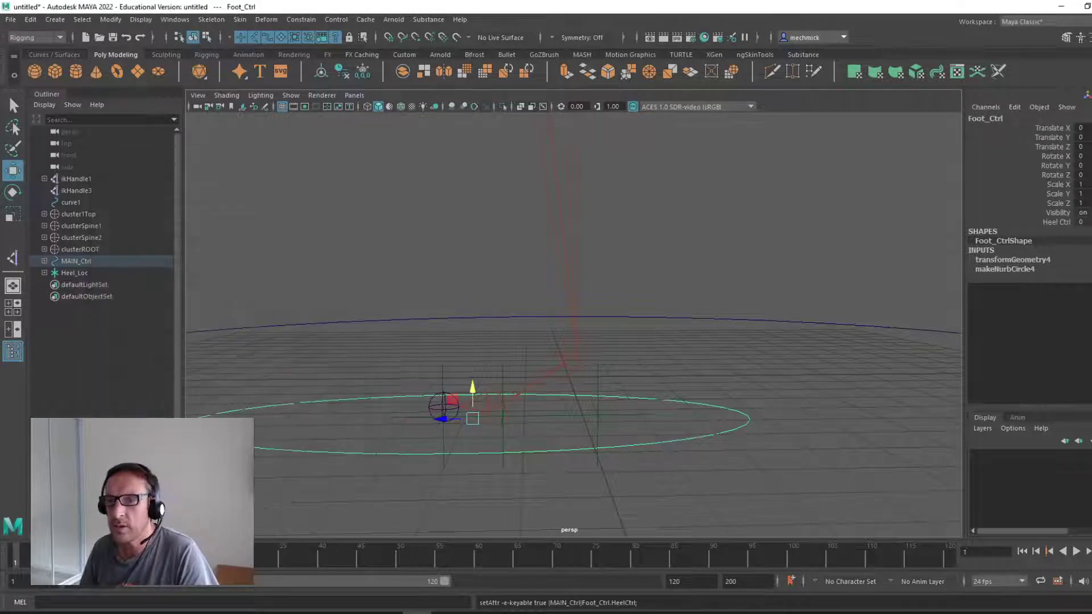
{"action": "left_click", "coordinate": [1057, 222]}
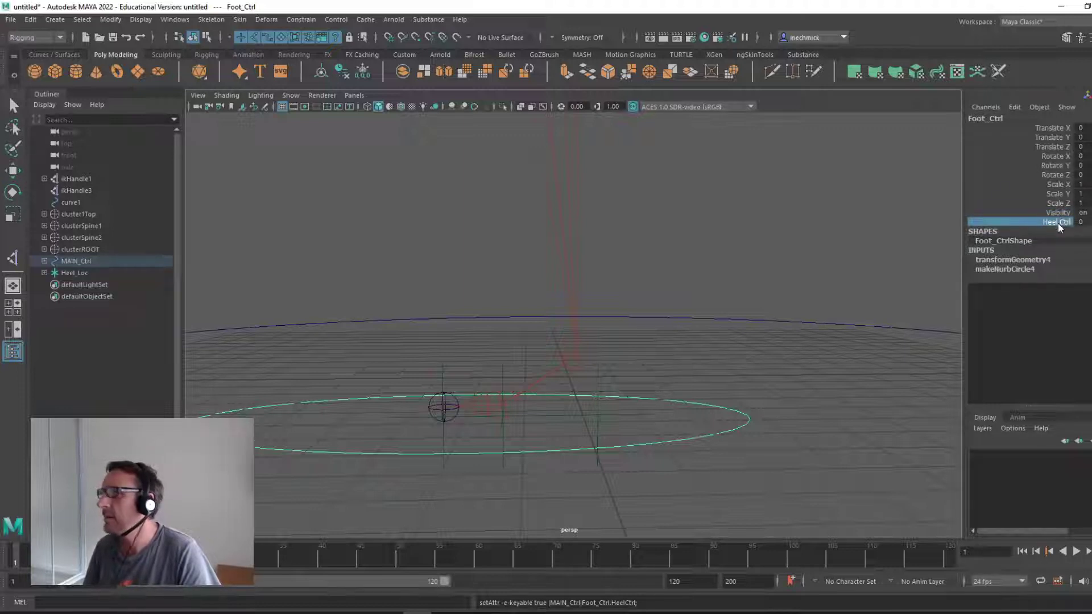
{"action": "left_click", "coordinate": [745, 386]}
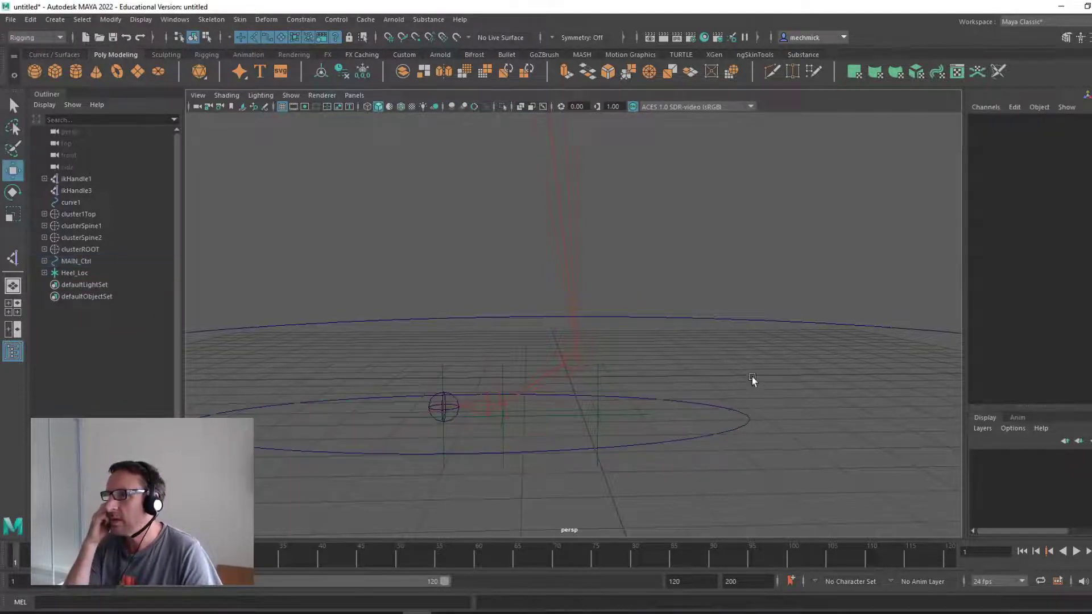
{"action": "left_click", "coordinate": [722, 407]}
{"action": "key", "text": "w"}
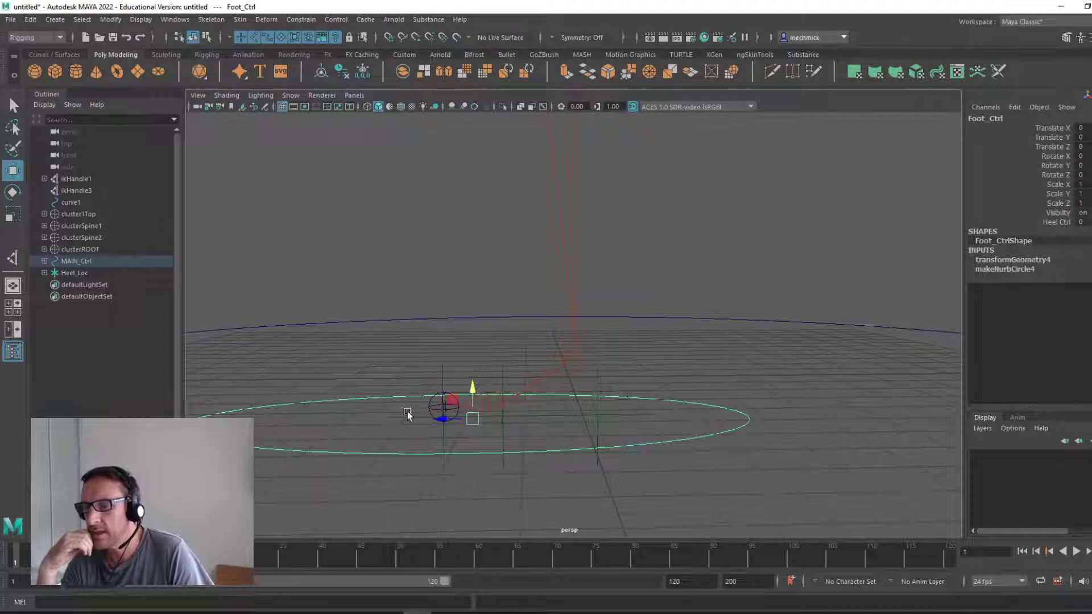
Step: Open the Connection Editor from the General Editors list and move it to the right
{"action": "left_click", "coordinate": [183, 21]}
{"action": "mouse_move", "coordinate": [251, 61]}
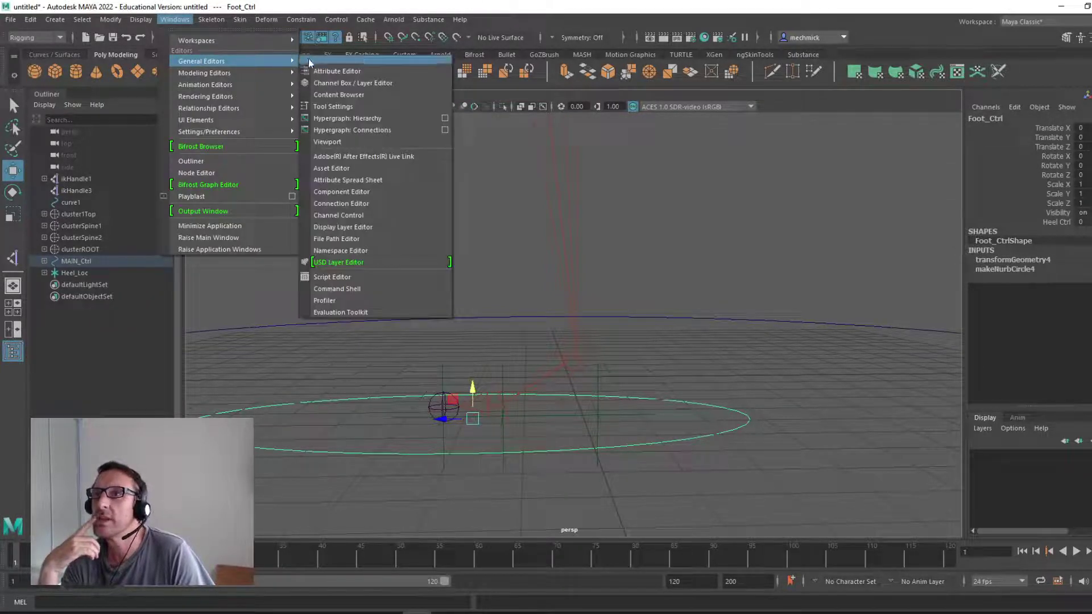
{"action": "left_click", "coordinate": [382, 202]}
{"action": "left_click_drag", "start_coordinate": [197, 123], "coordinate": [386, 134]}
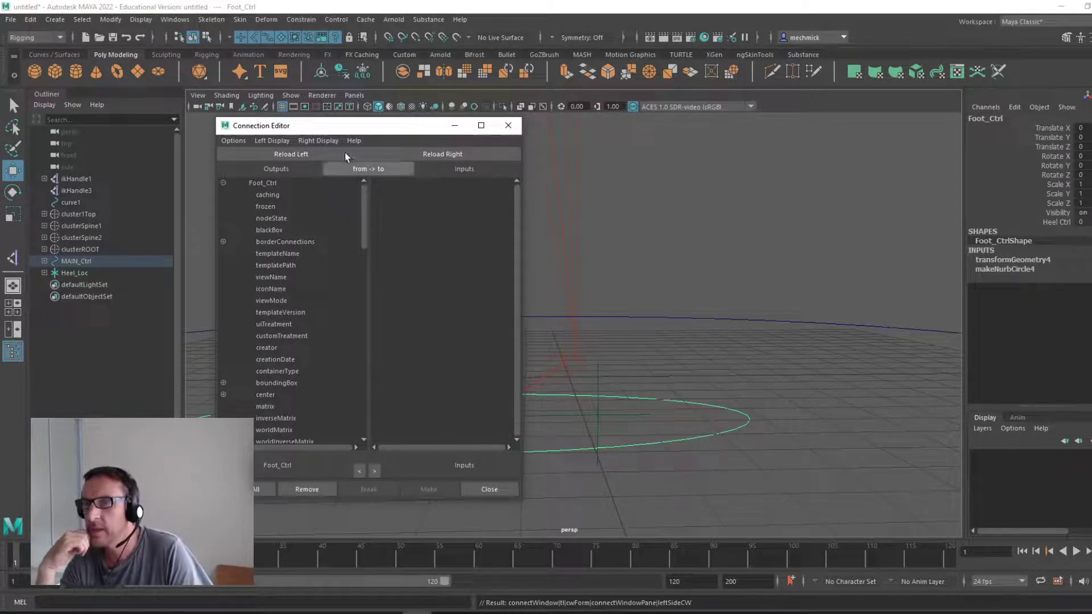
{"action": "left_click_drag", "start_coordinate": [339, 126], "coordinate": [694, 122]}
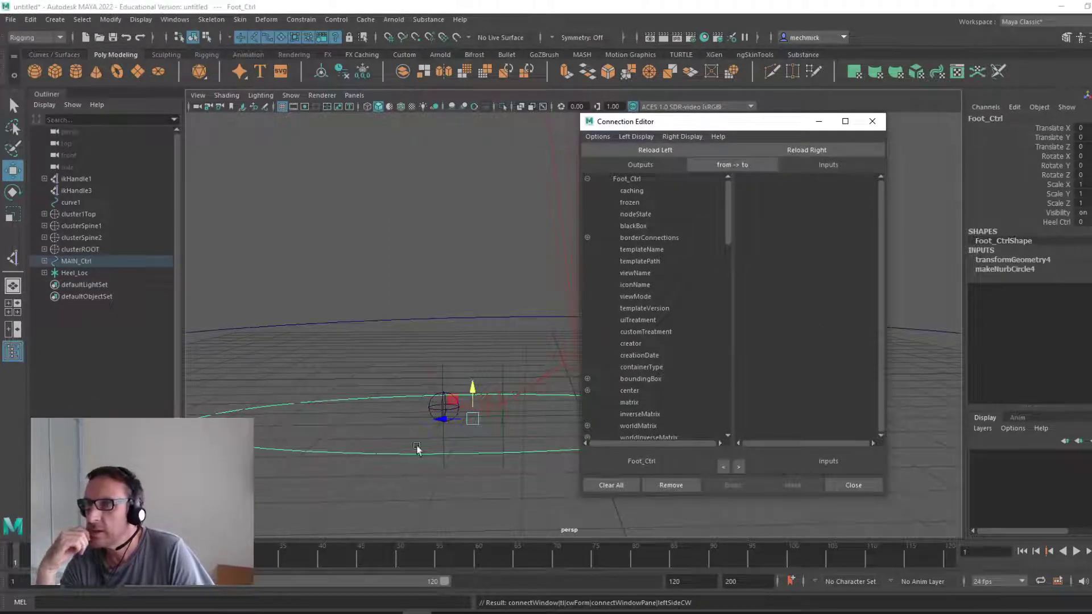
Step: Load Heel_Loc as the input node and Foot_Ctrl as the output node
{"action": "left_click_drag", "start_coordinate": [513, 407], "coordinate": [358, 378], "text": "alt"}
{"action": "left_click", "coordinate": [450, 398]}
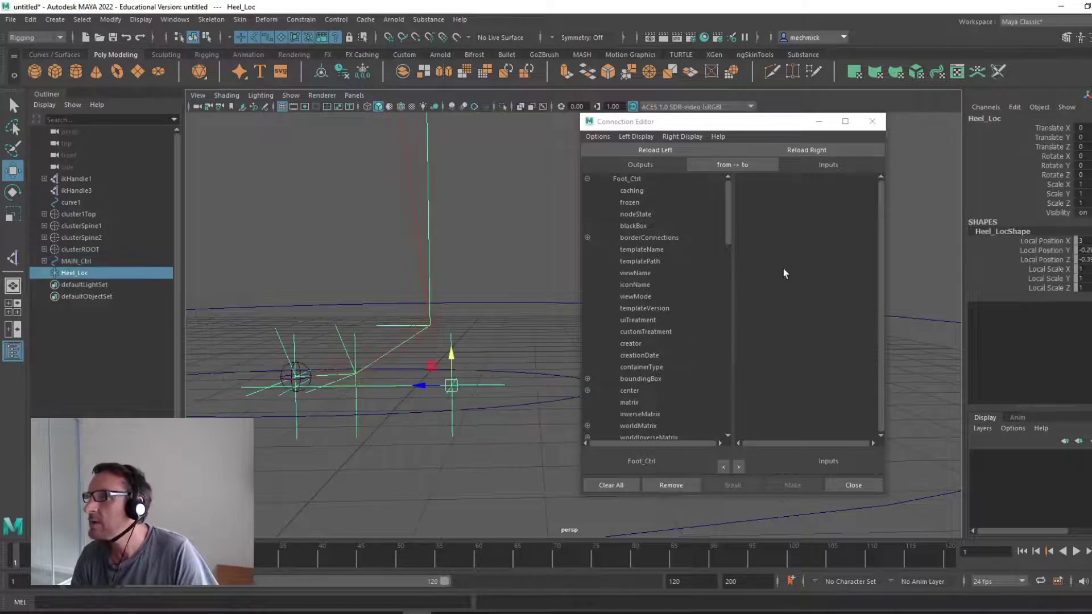
{"action": "left_click", "coordinate": [798, 148]}
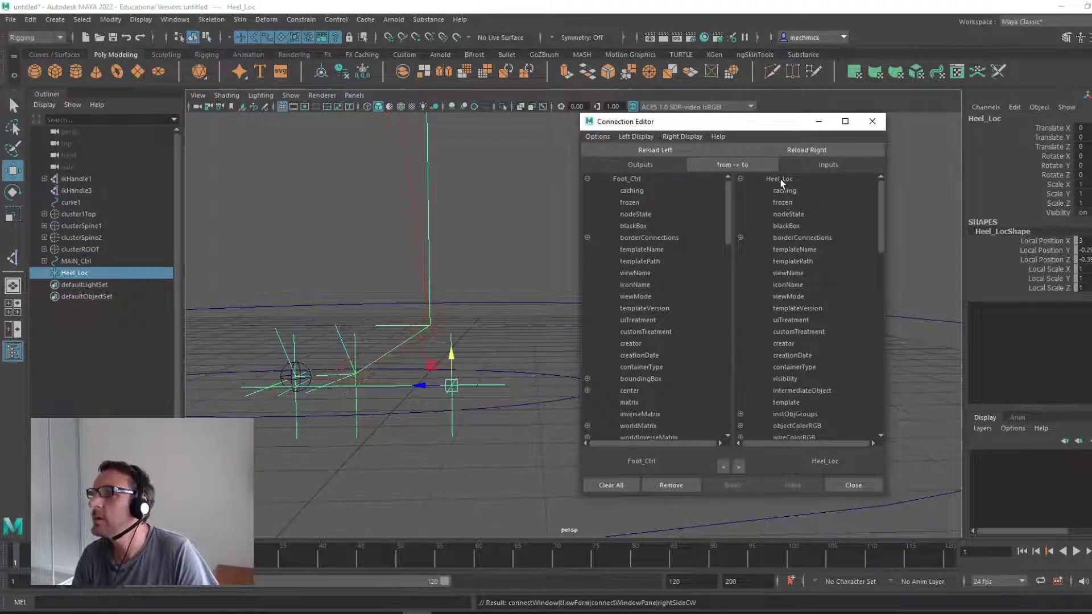
{"action": "left_click", "coordinate": [634, 179]}
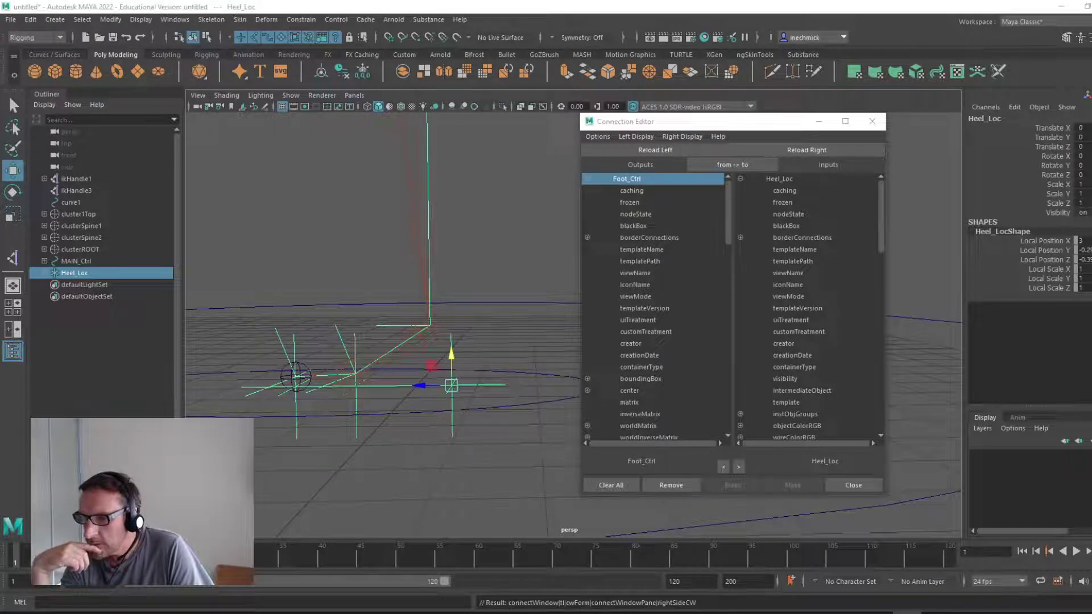
Step: Pick HeelCtrl in Outputs and link it to Heel_Loc's expanded rotateX, rotateY and rotateZ
{"action": "scroll", "coordinate": [719, 270], "scroll_direction": "down", "scroll_amount": 8}
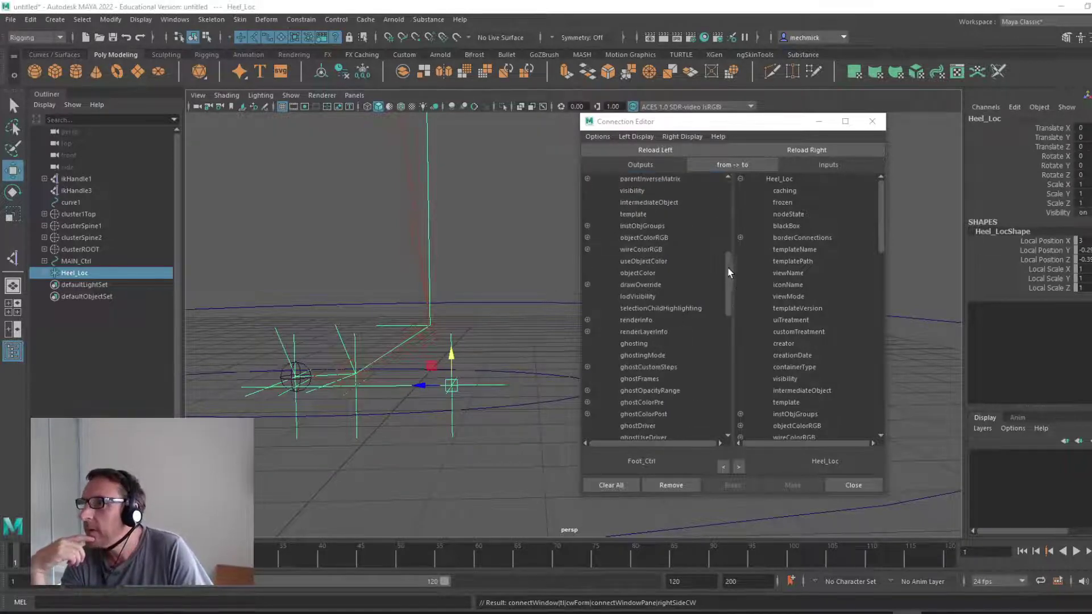
{"action": "left_click_drag", "start_coordinate": [729, 273], "coordinate": [738, 394]}
{"action": "left_click", "coordinate": [649, 428]}
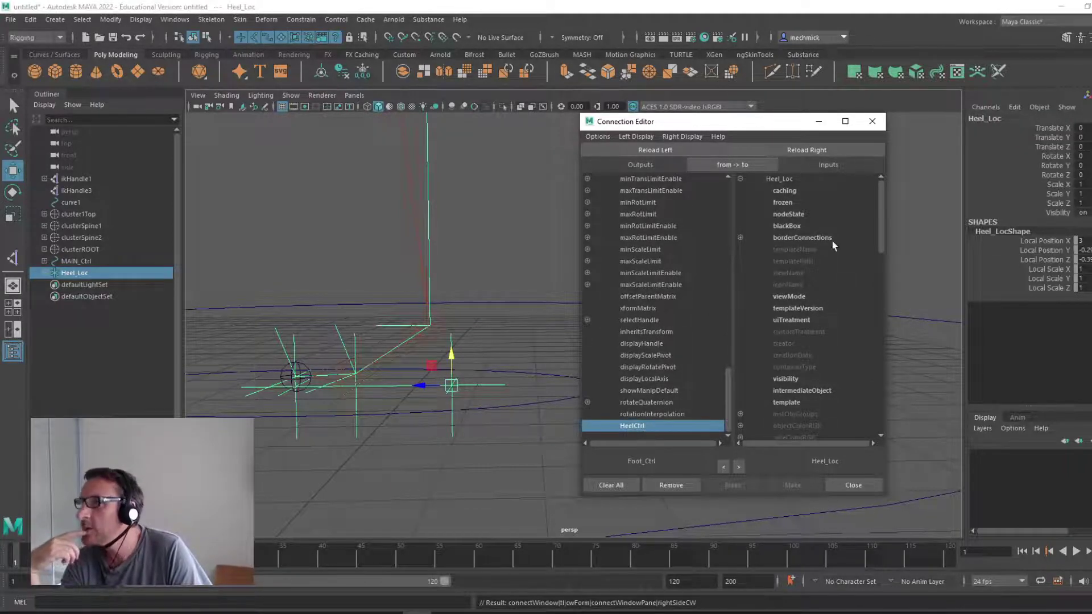
{"action": "left_click_drag", "start_coordinate": [881, 200], "coordinate": [881, 300]}
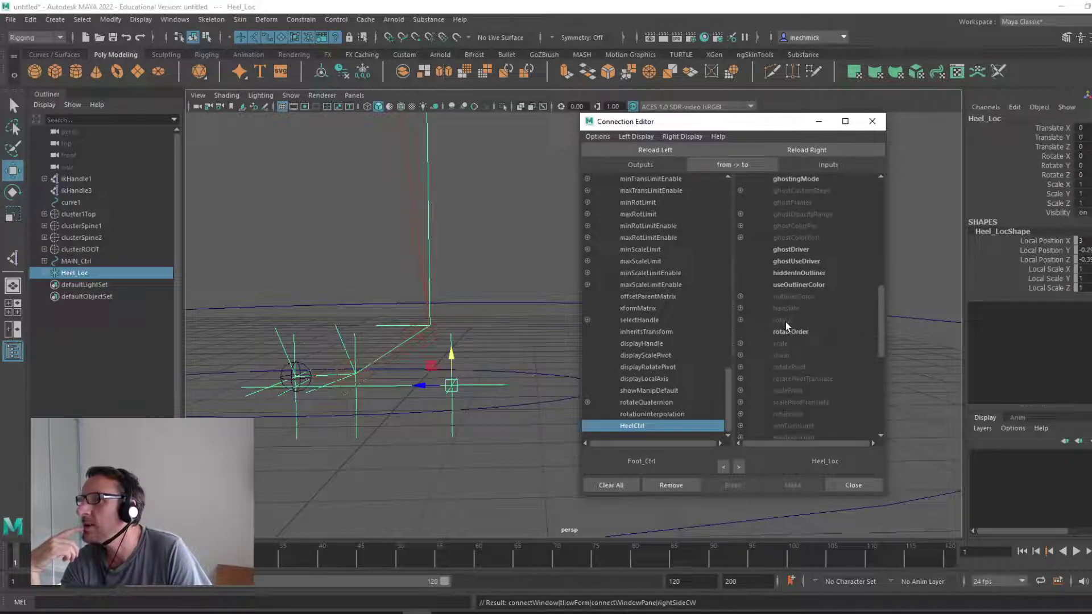
{"action": "left_click", "coordinate": [741, 321]}
{"action": "left_click", "coordinate": [793, 333]}
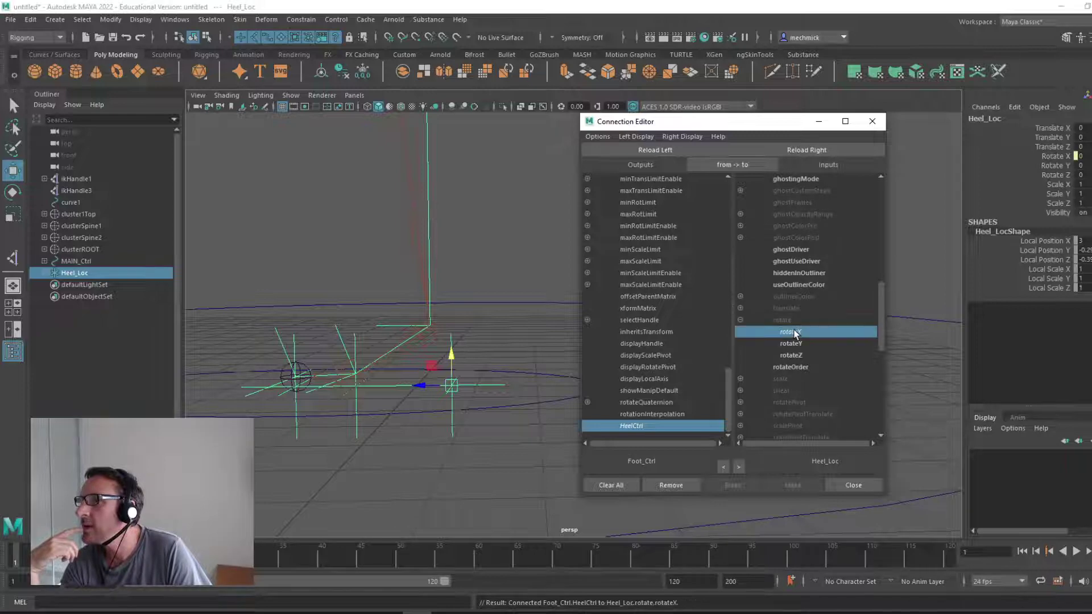
{"action": "left_click", "coordinate": [794, 344]}
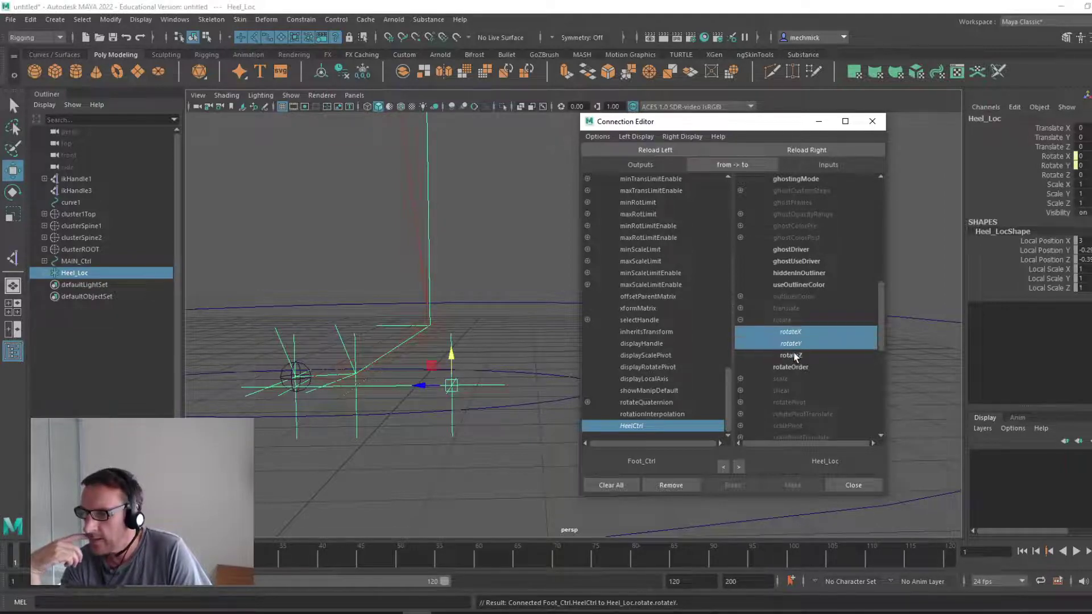
{"action": "left_click", "coordinate": [792, 356]}
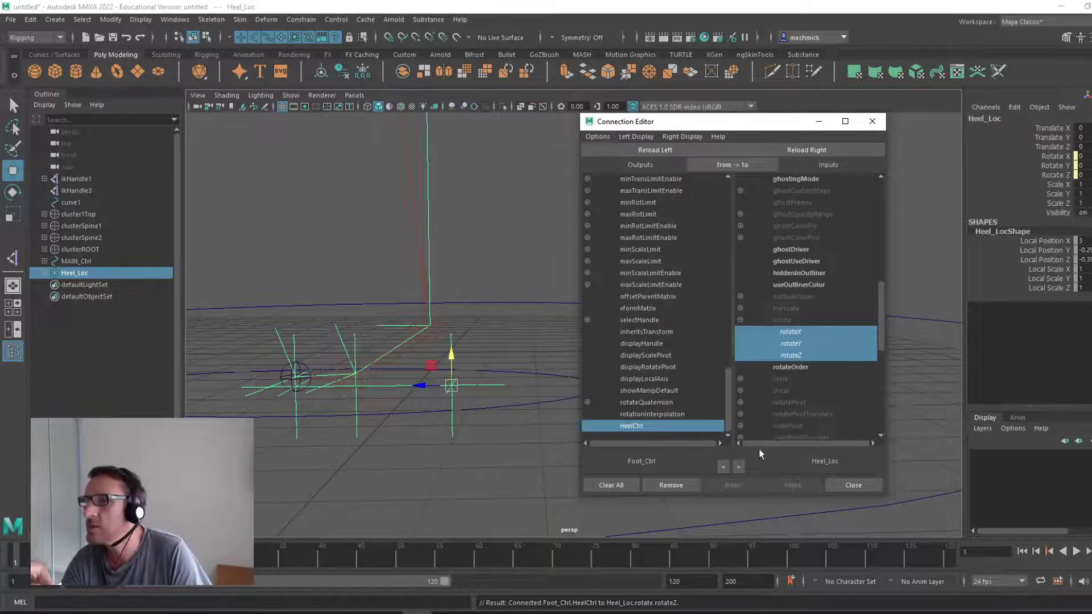
Step: Close the Connection Editor and drag Foot_Ctrl's Heel Ctrl between -3.6 and 8.4 to test the heel roll
{"action": "left_click", "coordinate": [854, 485]}
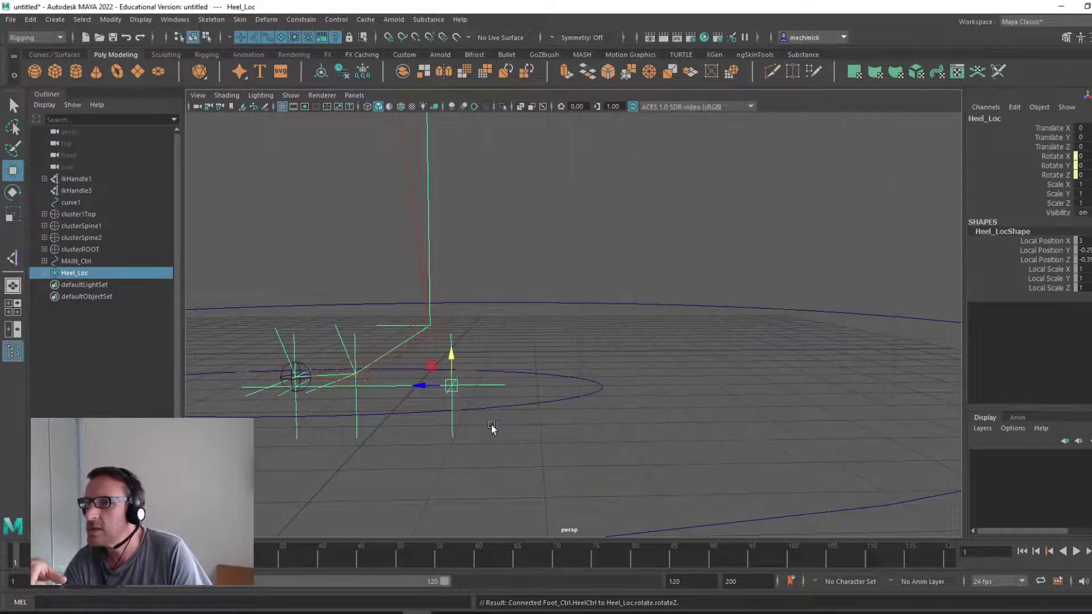
{"action": "left_click", "coordinate": [487, 409]}
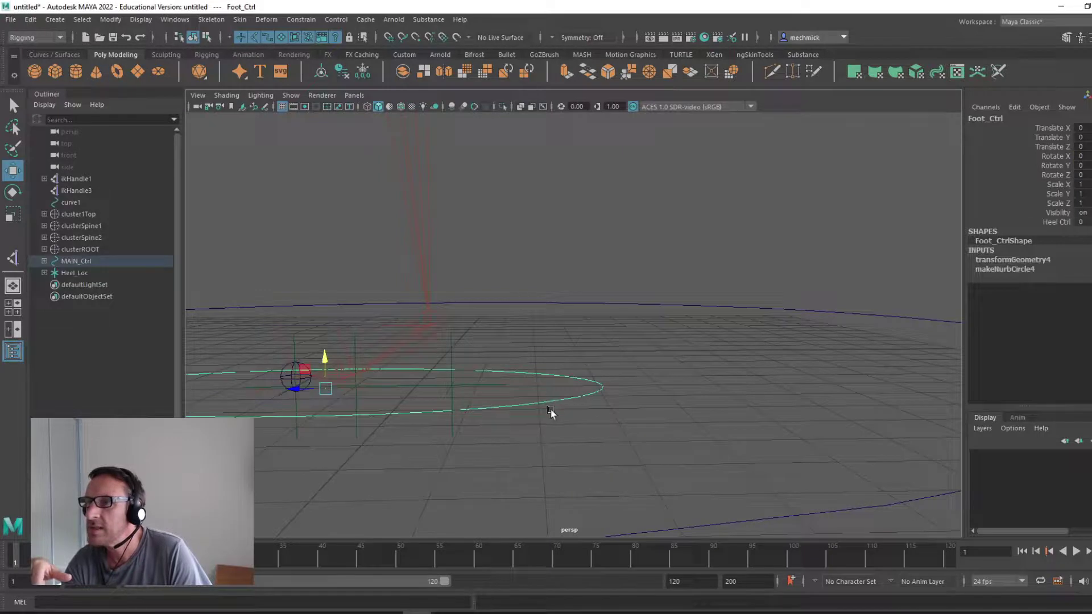
{"action": "left_click", "coordinate": [1052, 222]}
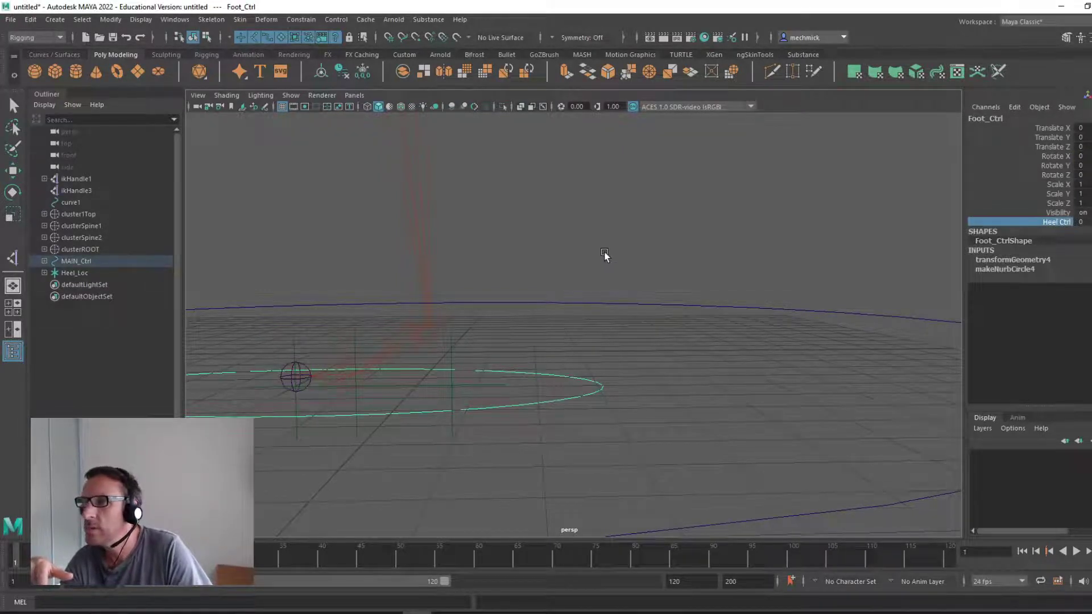
{"action": "middle_click_drag", "start_coordinate": [605, 255], "coordinate": [654, 275]}
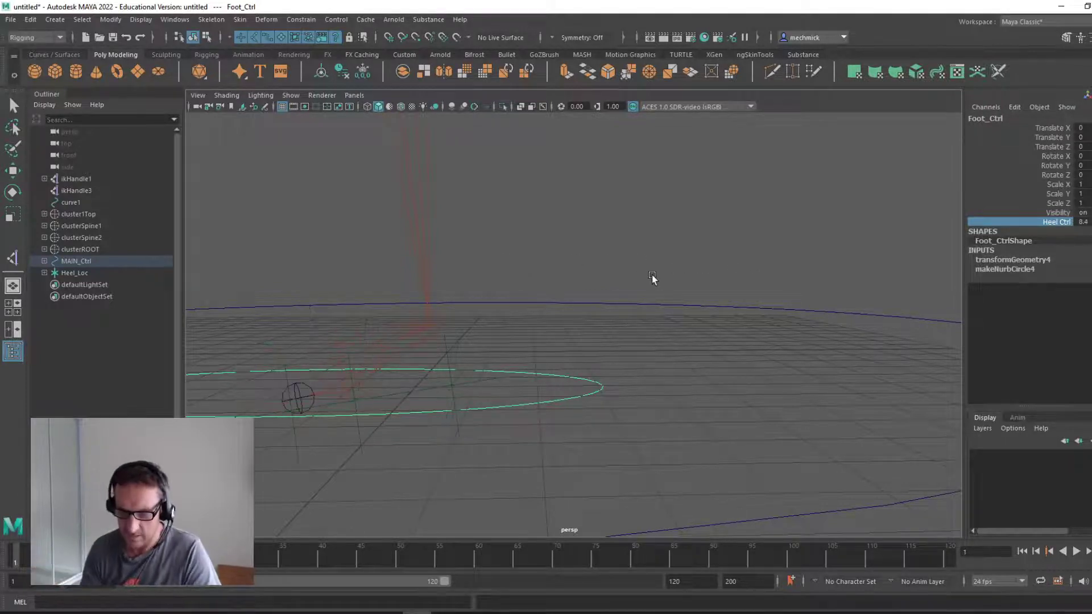
{"action": "left_click_drag", "start_coordinate": [653, 281], "coordinate": [597, 304], "text": "alt"}
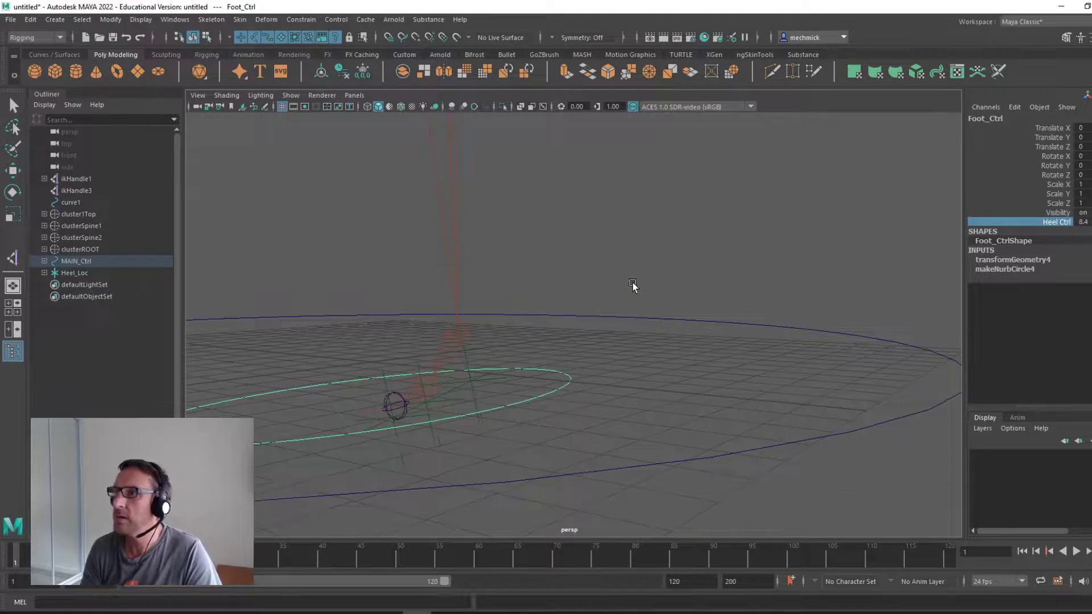
{"action": "middle_click_drag", "start_coordinate": [633, 281], "coordinate": [663, 304]}
{"action": "left_click_drag", "start_coordinate": [663, 305], "coordinate": [605, 310], "text": "alt"}
Step: Reset Heel Ctrl to 0, then select Ball_Loc with the Move tool
{"action": "double_click", "coordinate": [1081, 222]}
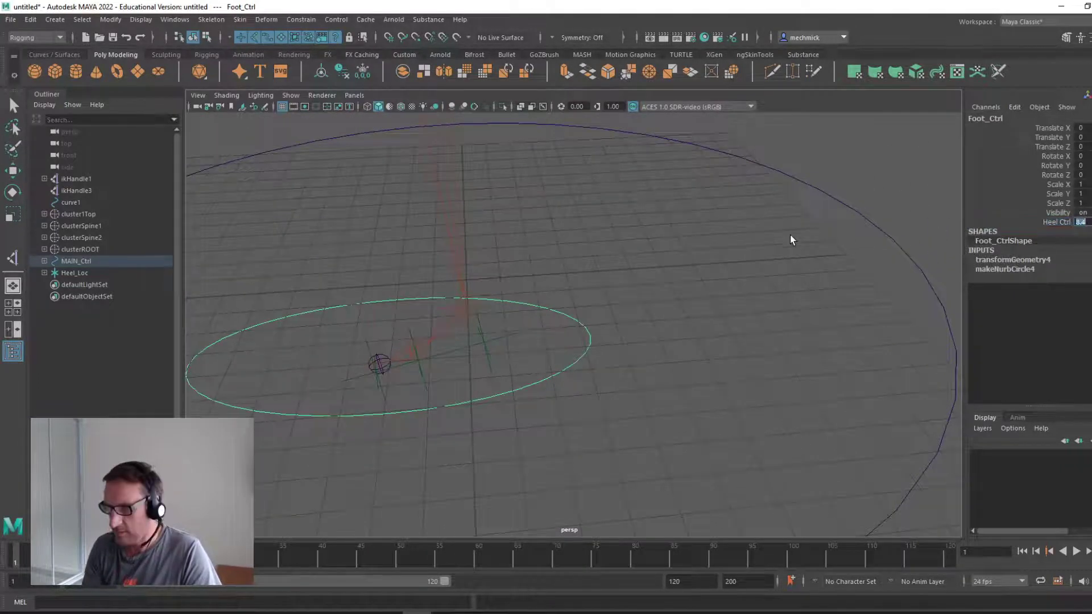
{"action": "type", "text": "0"}
{"action": "key", "text": "Return"}
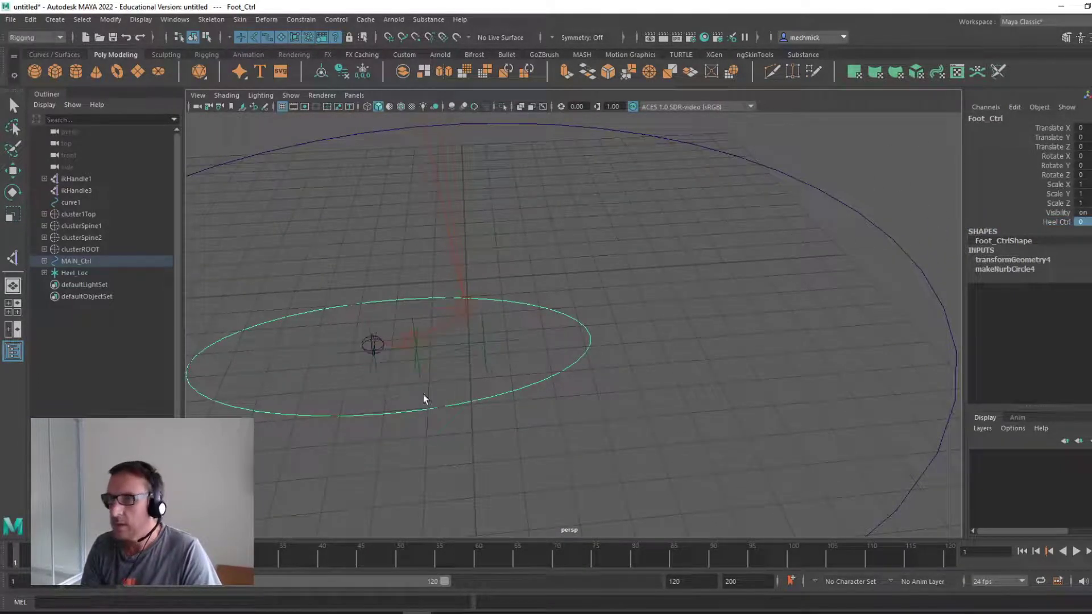
{"action": "left_click", "coordinate": [420, 366]}
{"action": "key", "text": "w"}
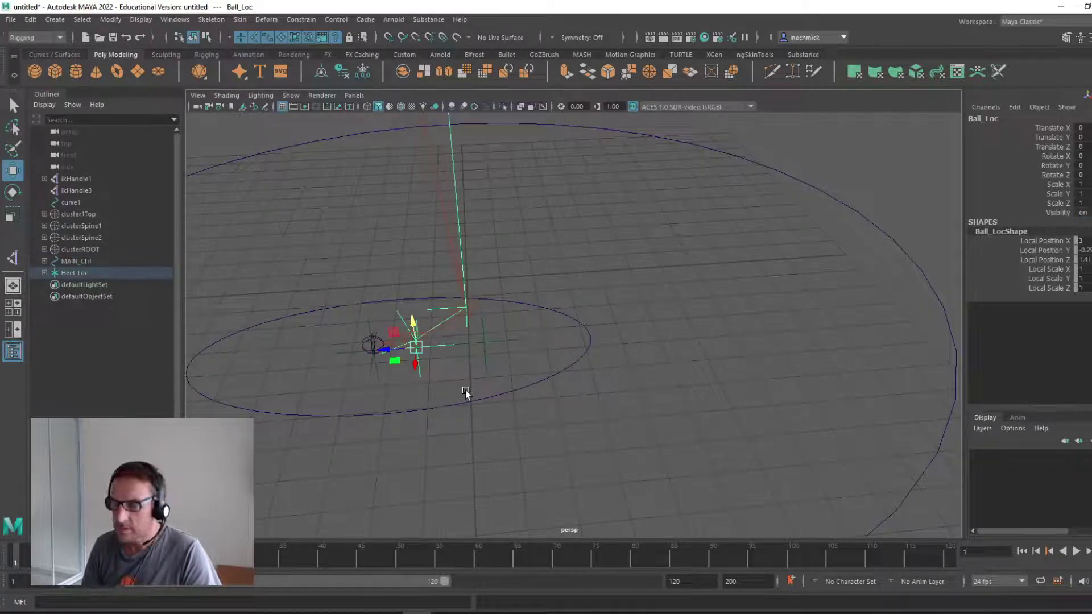
Step: Add a float Ball Ctrl attribute to Foot_Ctrl with minimum -10 and maximum 10
{"action": "left_click", "coordinate": [568, 315]}
{"action": "left_click", "coordinate": [1015, 107]}
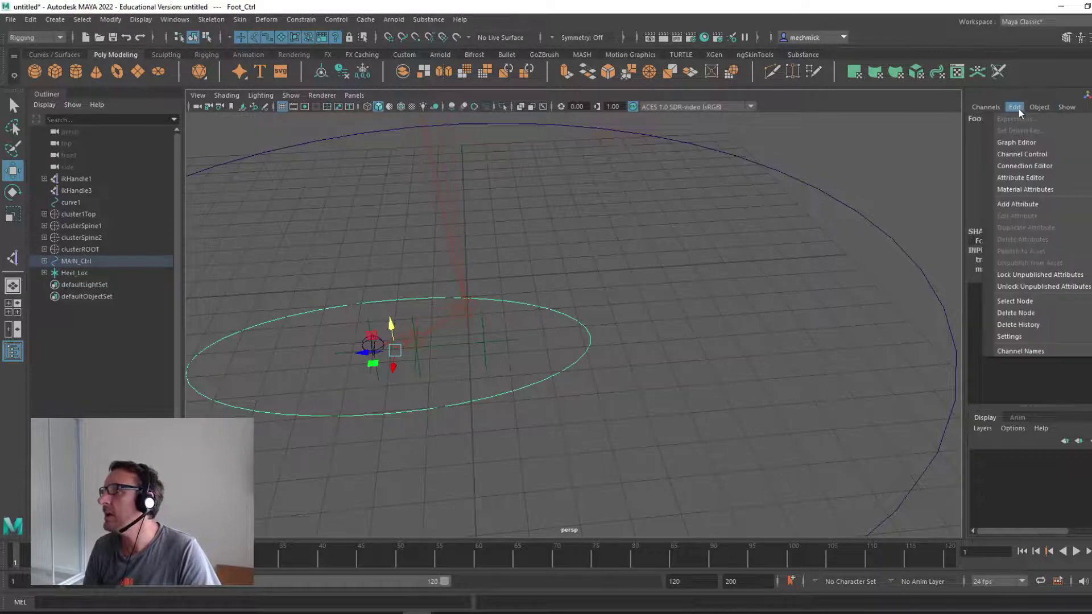
{"action": "left_click", "coordinate": [1012, 208]}
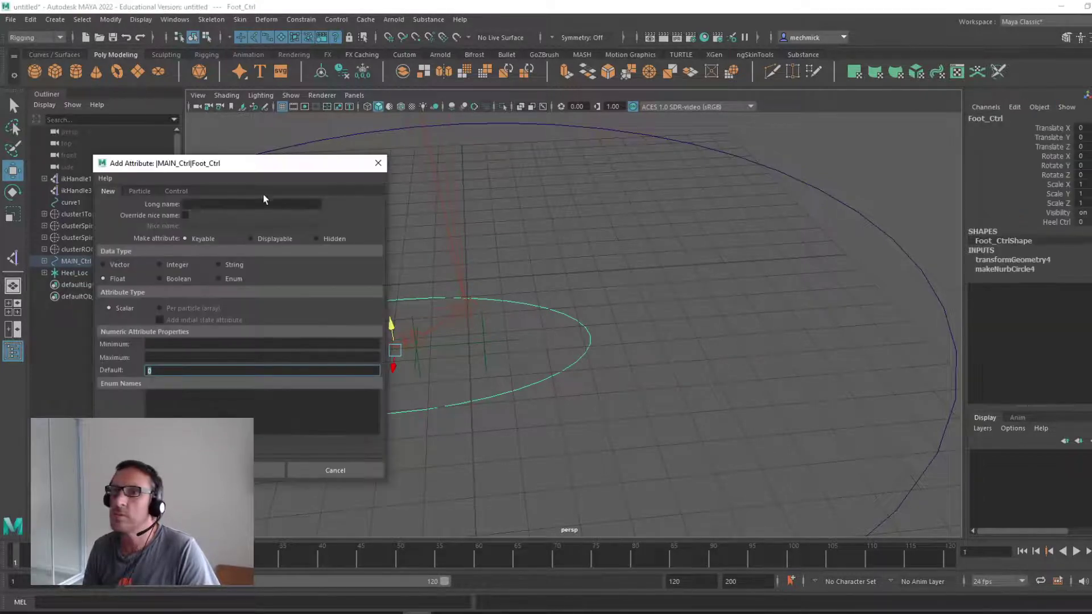
{"action": "left_click", "coordinate": [207, 205]}
{"action": "type", "text": "Ball Ctrl"}
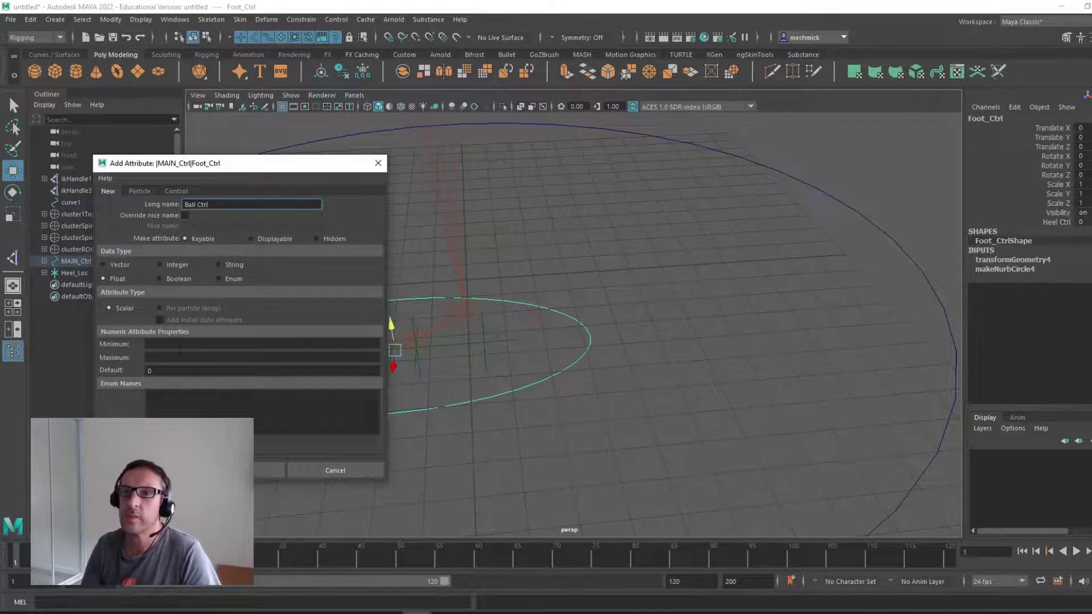
{"action": "left_click", "coordinate": [169, 344]}
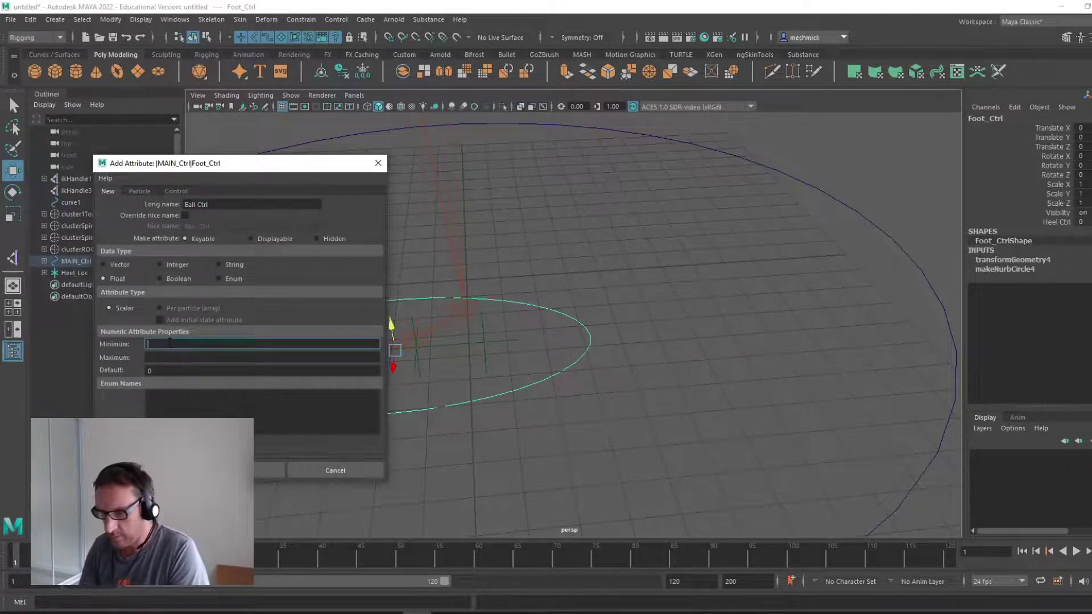
{"action": "type", "text": "-10"}
{"action": "left_click", "coordinate": [161, 354]}
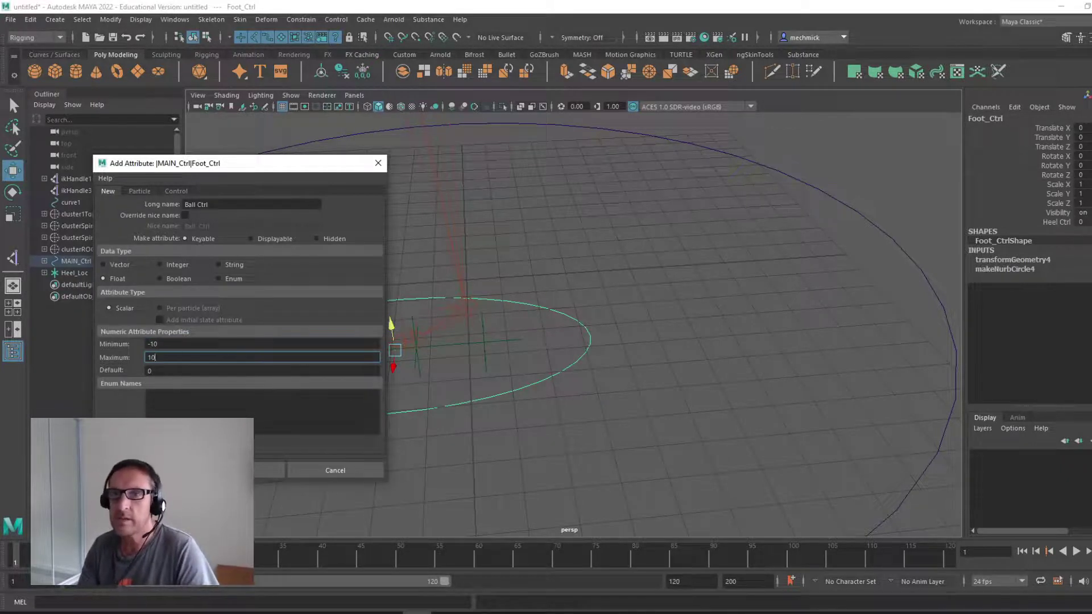
{"action": "key", "text": "Return"}
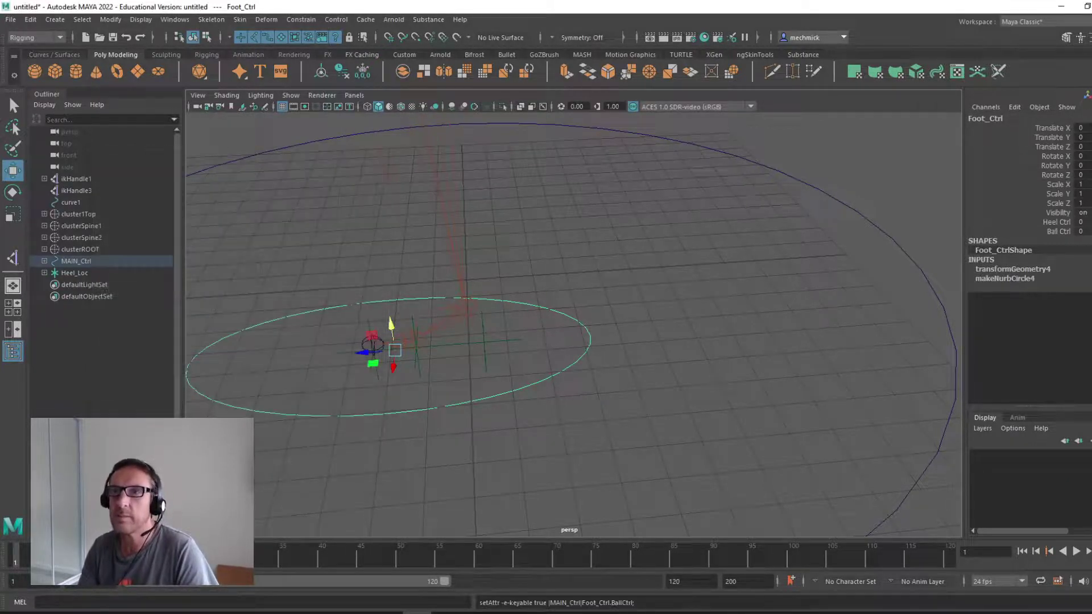
{"action": "left_click", "coordinate": [1057, 222]}
{"action": "left_click", "coordinate": [1054, 230]}
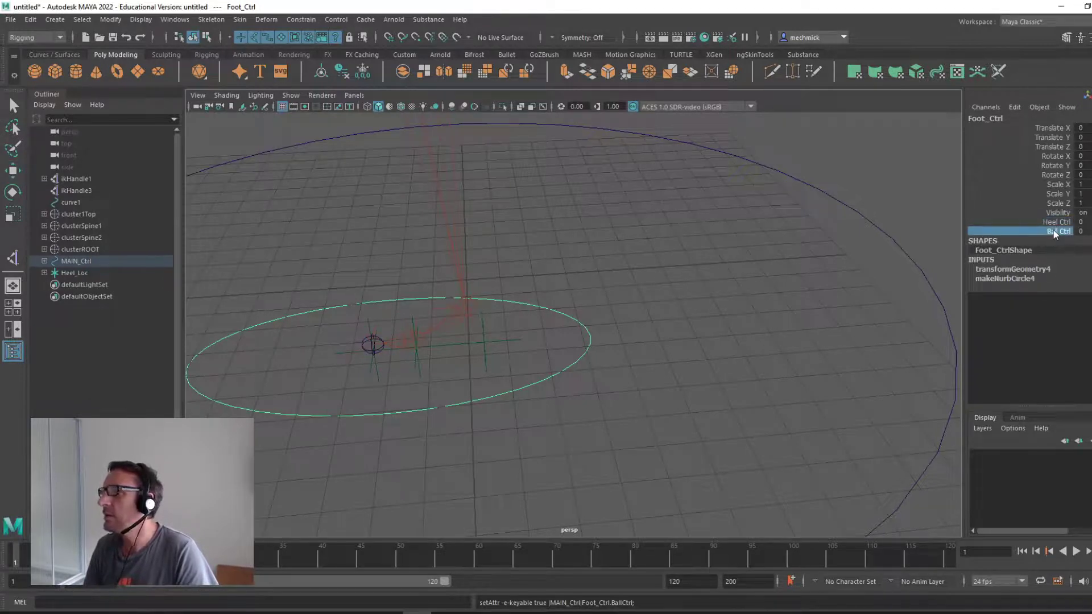
{"action": "left_click", "coordinate": [418, 367]}
{"action": "key", "text": "w"}
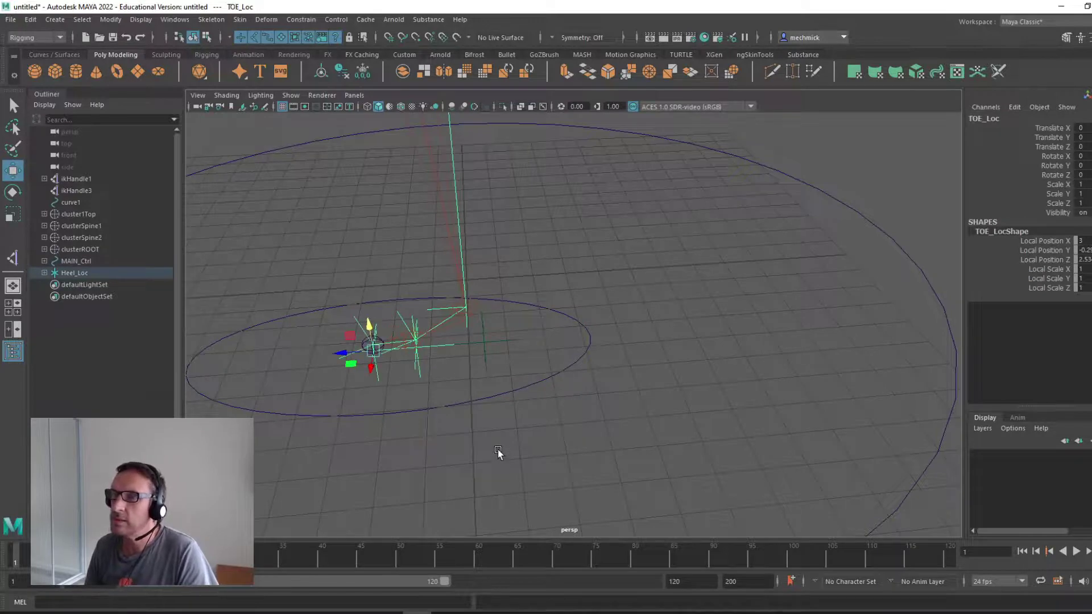
{"action": "left_click", "coordinate": [395, 371]}
{"action": "left_click", "coordinate": [380, 374]}
{"action": "scroll", "coordinate": [399, 398], "scroll_direction": "down", "scroll_amount": 5}
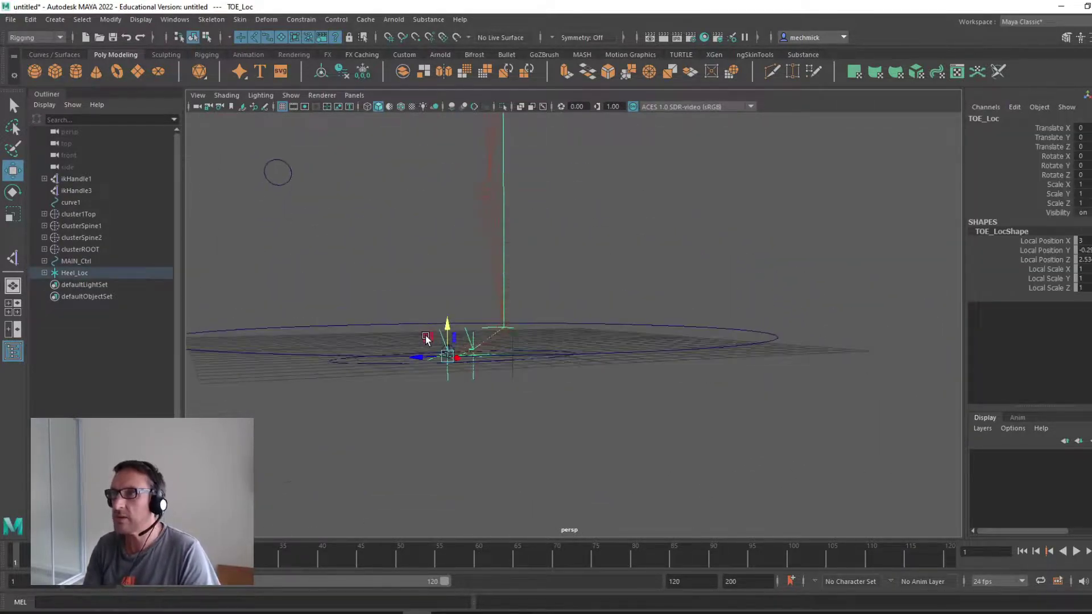